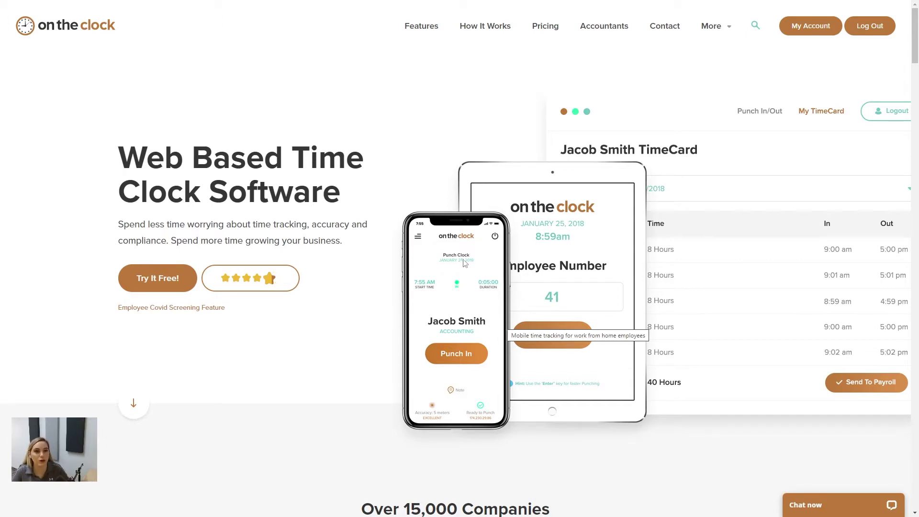
Open the account and go to the Departments list in its settings
click(817, 30)
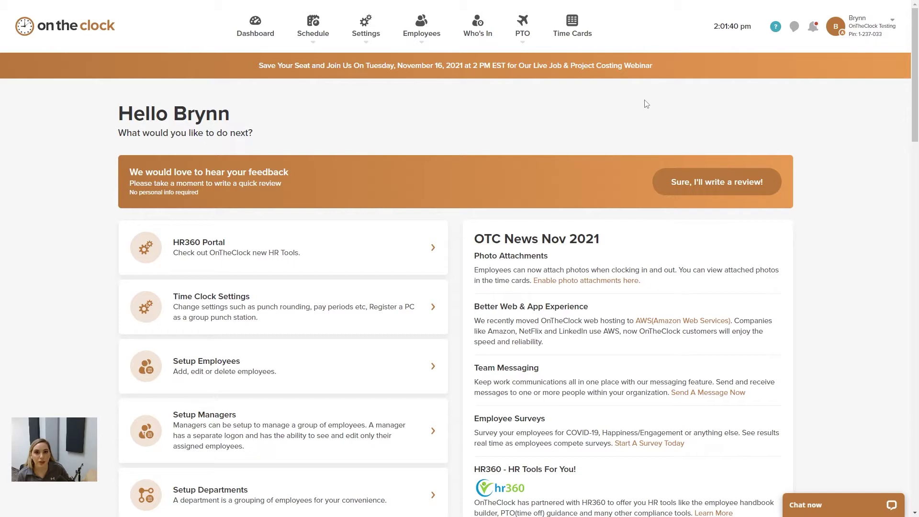
click(365, 37)
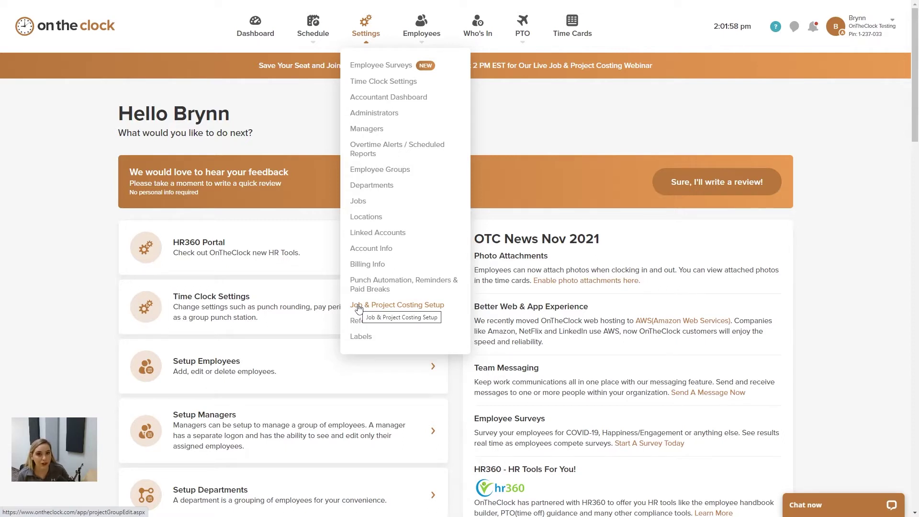
click(365, 193)
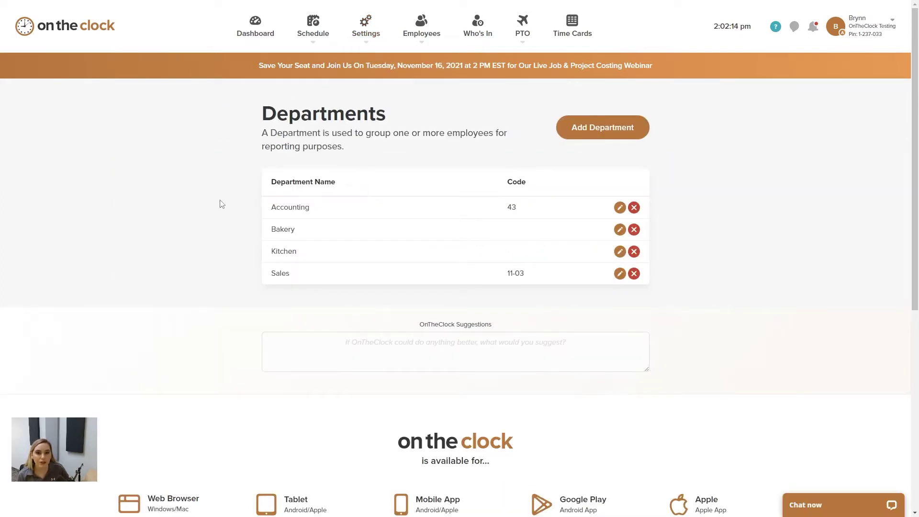
Examine the name and code fields for adding a new department, and close the form without saving
click(607, 132)
click(520, 176)
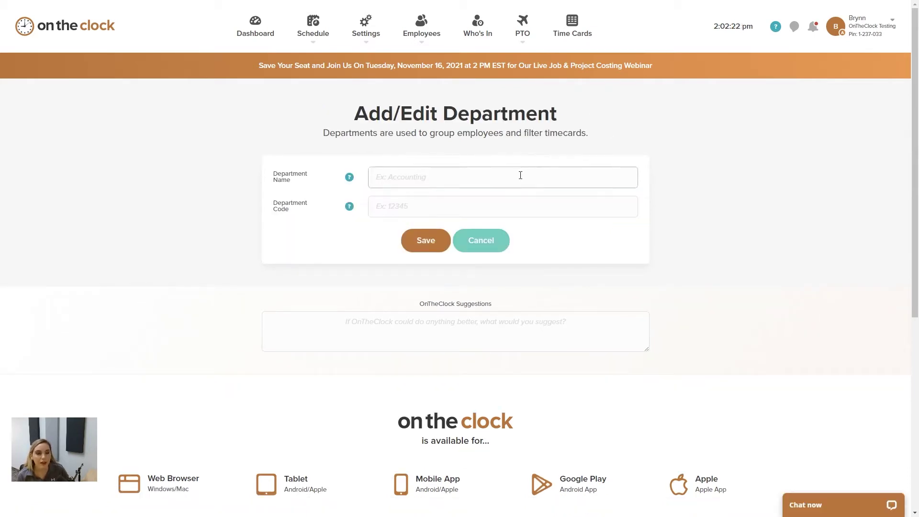
click(492, 204)
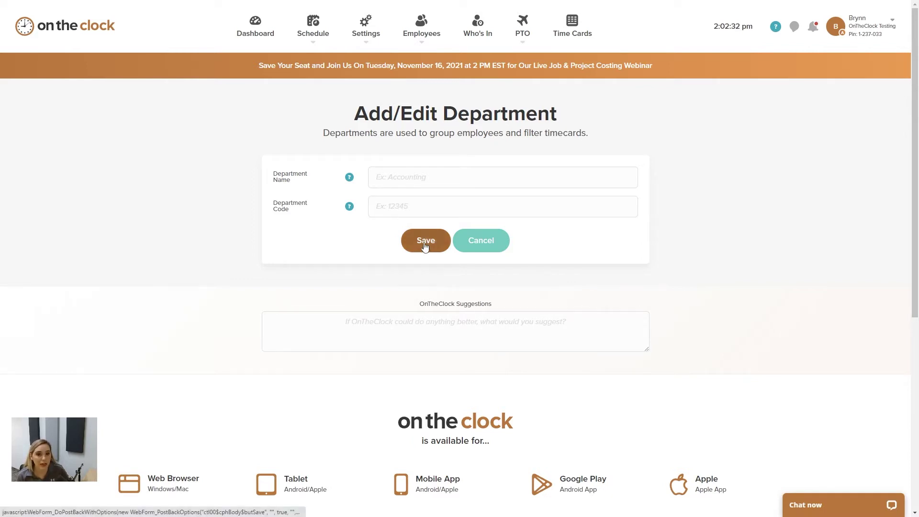
click(475, 241)
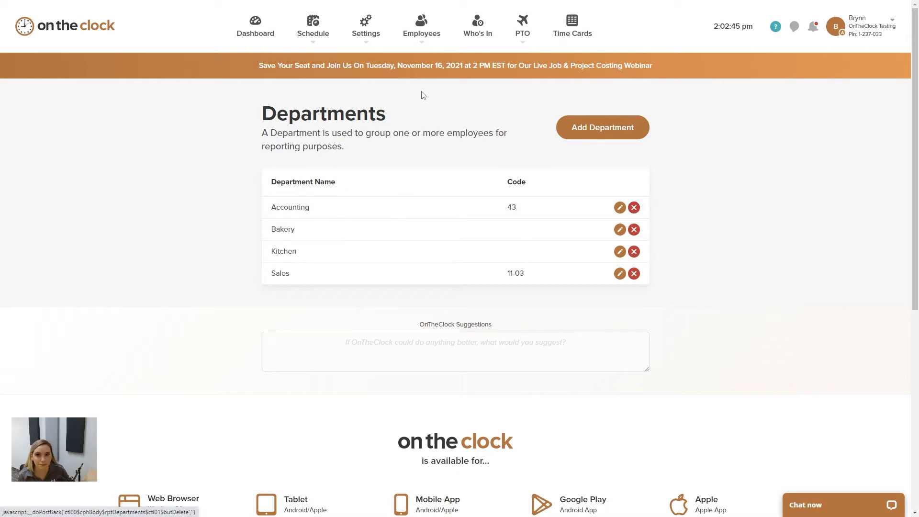
Go to the Jobs setup, examine the name and code fields for a new job, and close the form without saving
mouse_move(367, 29)
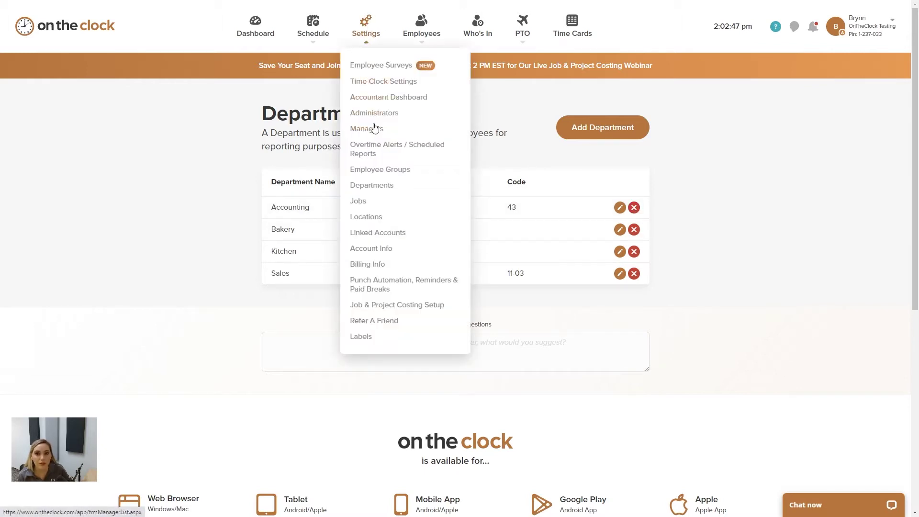
click(363, 202)
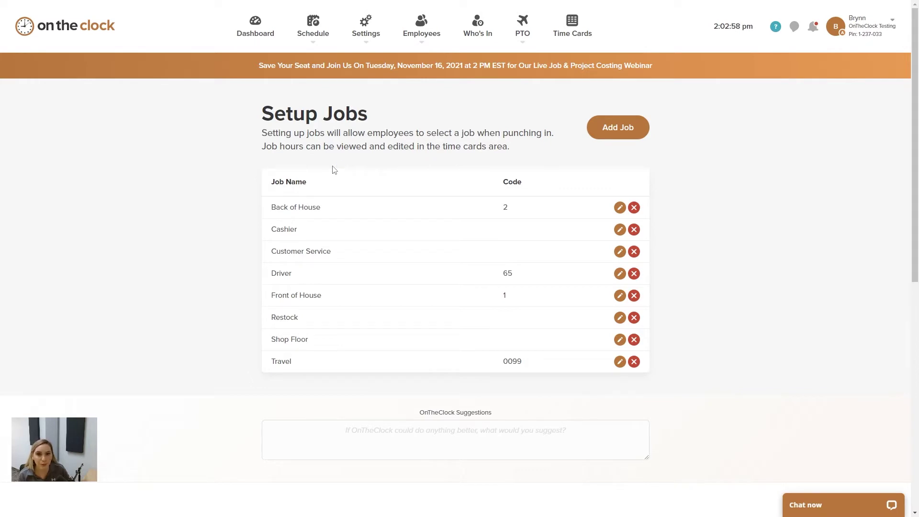
click(619, 128)
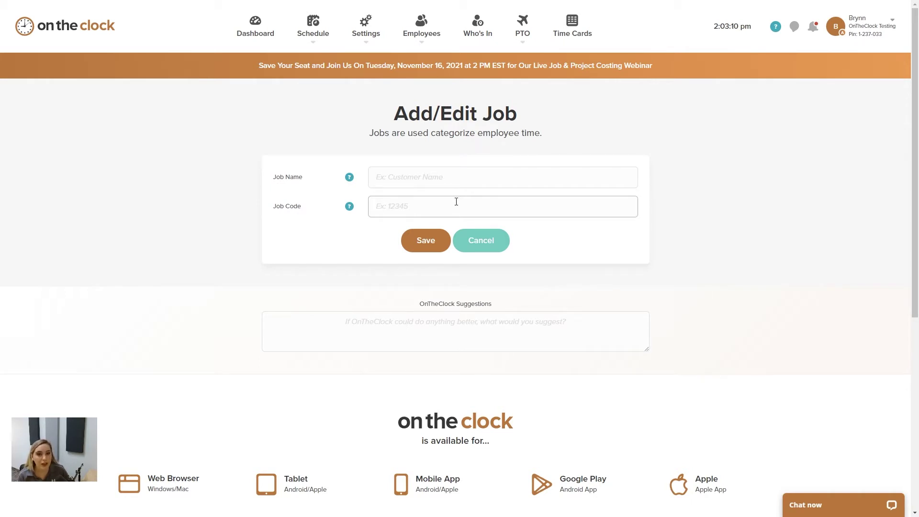
click(473, 241)
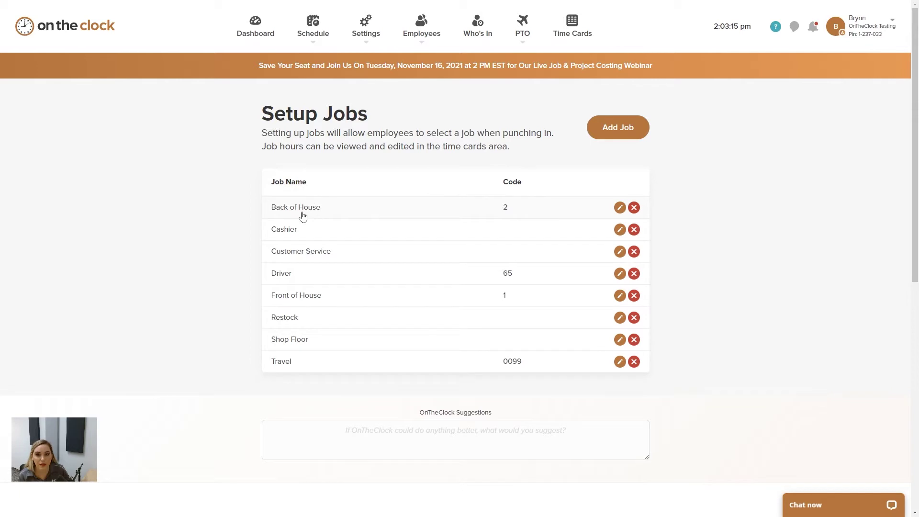
Open the Back of House job for editing and save it with its existing name and code
click(619, 212)
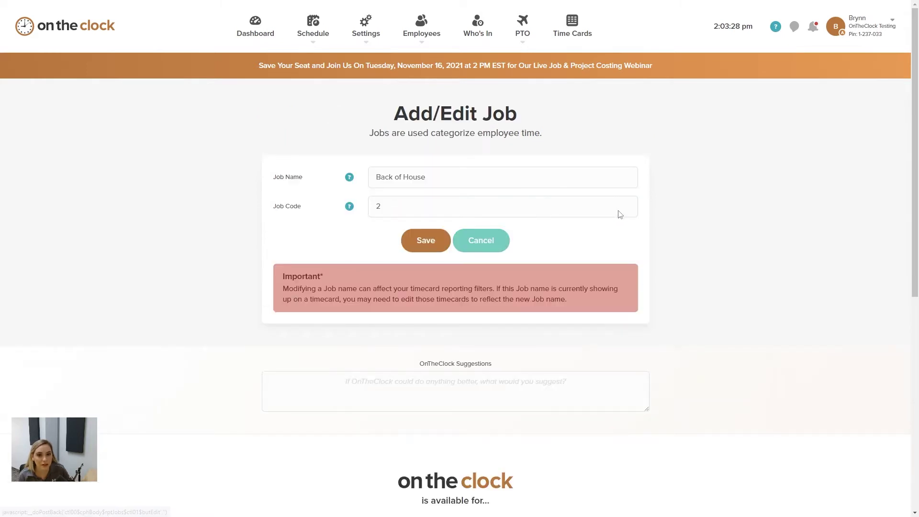
click(409, 186)
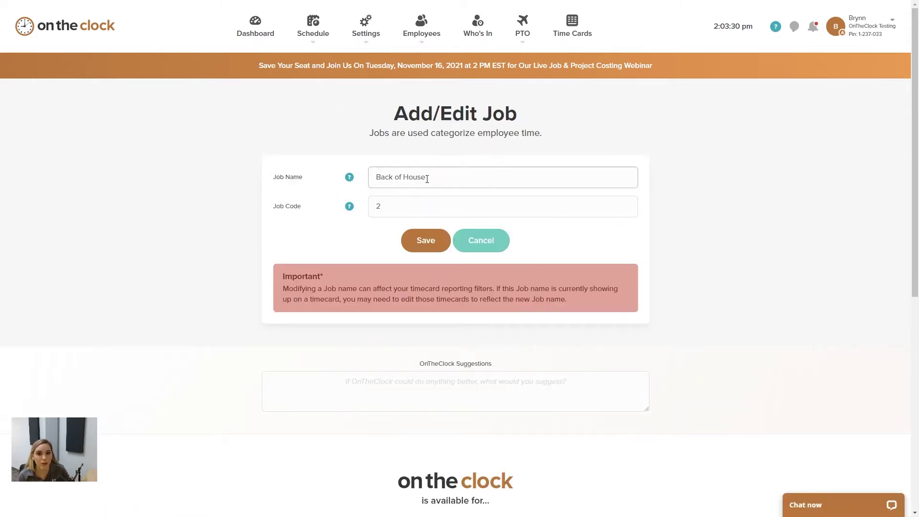
click(435, 246)
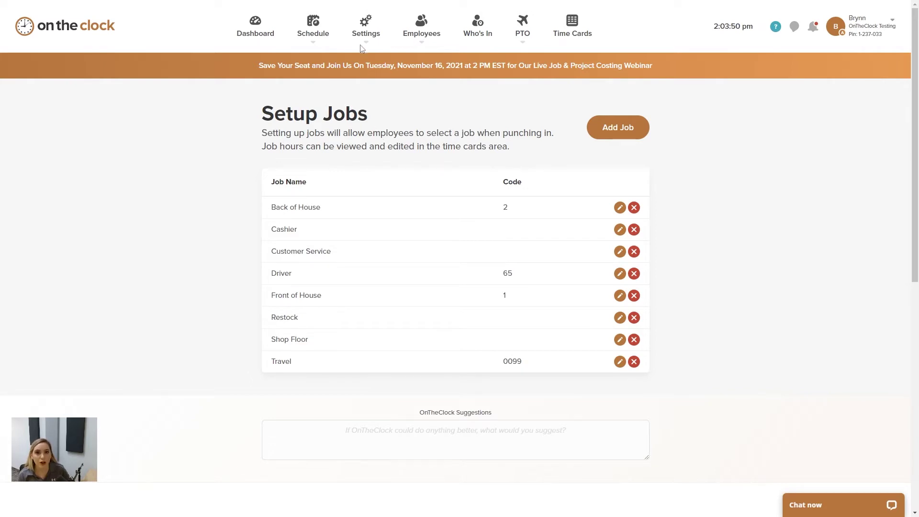
Go to Job & Project Costing Setup, make the Customer/Event column heading editable, and save the setup
mouse_move(366, 29)
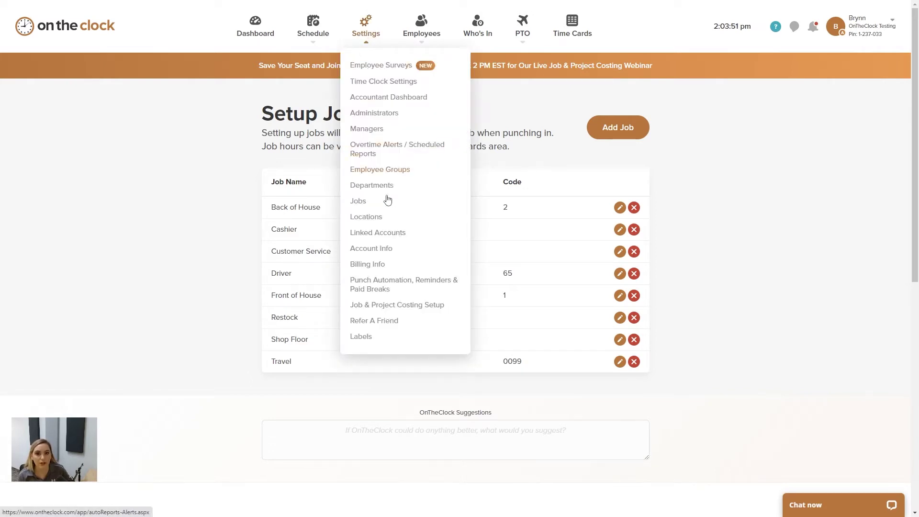
click(378, 305)
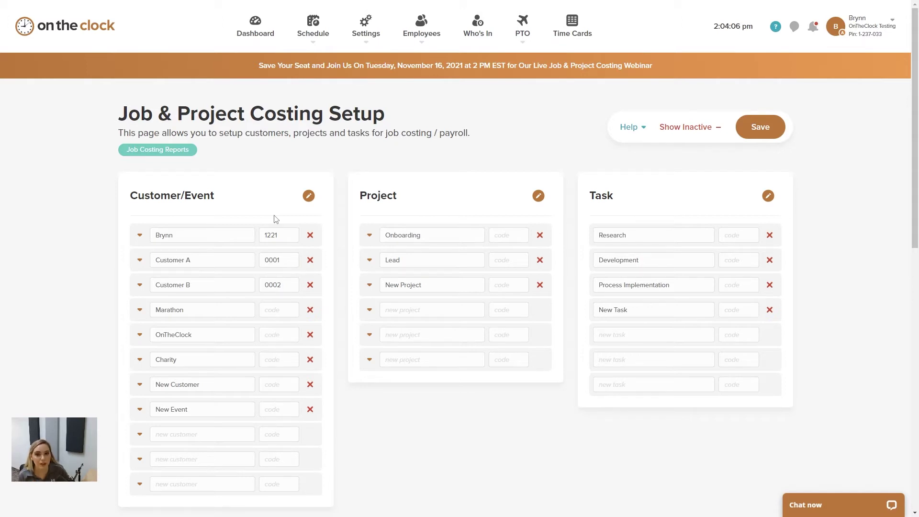
click(308, 197)
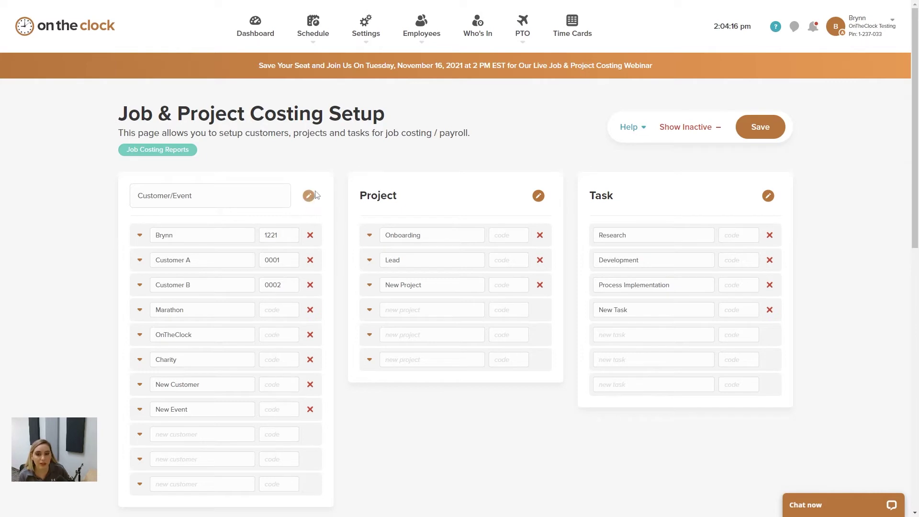
click(255, 199)
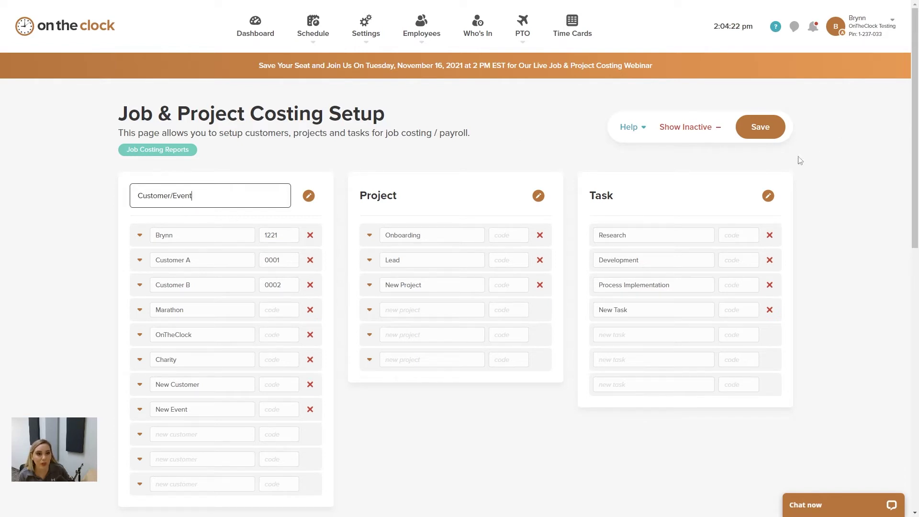
click(761, 136)
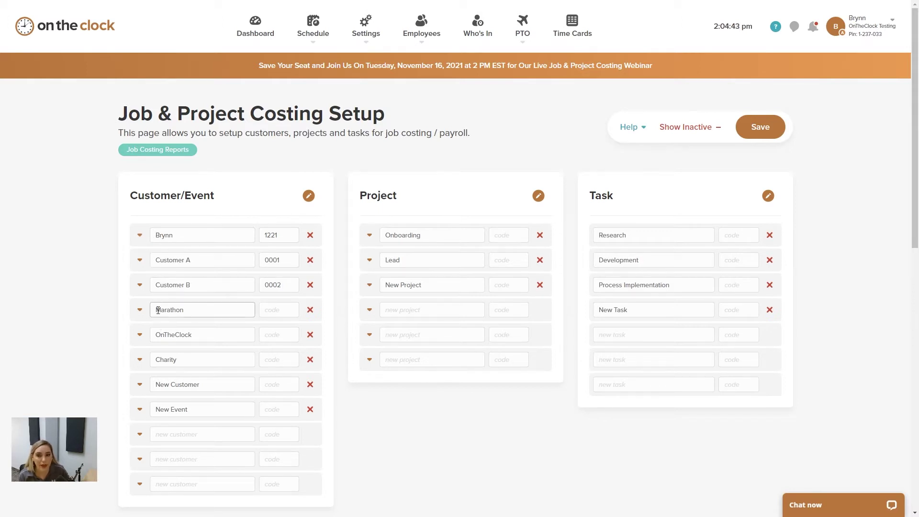
Examine the sub project and sub task fields nested under the first Customer/Event entry, and collapse them again
click(140, 237)
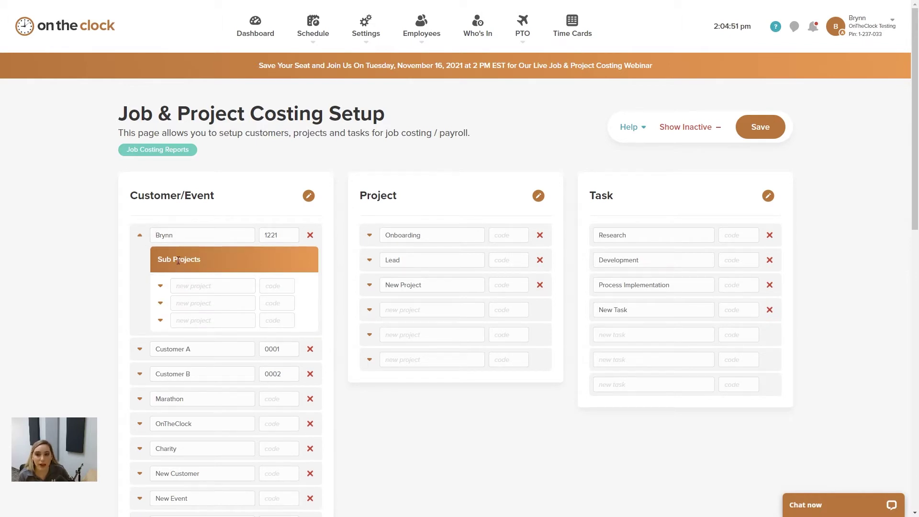
click(189, 283)
key(Tab)
click(197, 283)
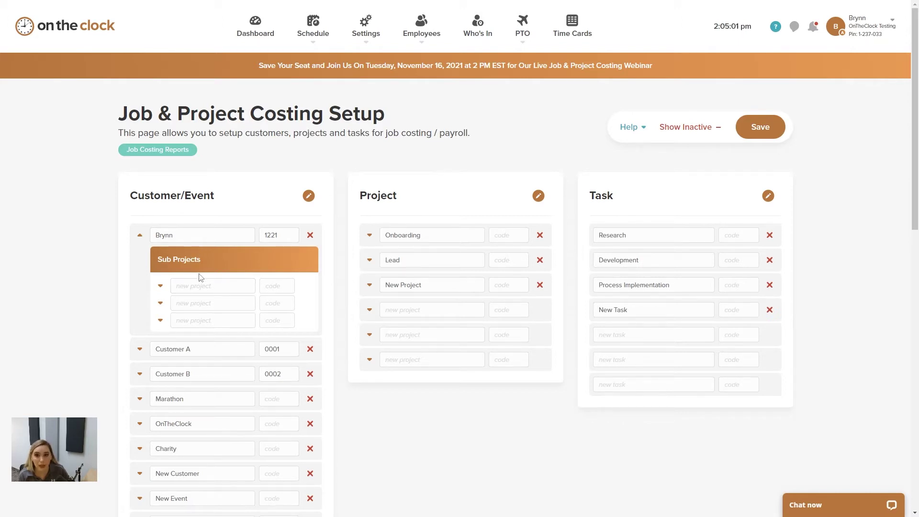
click(162, 289)
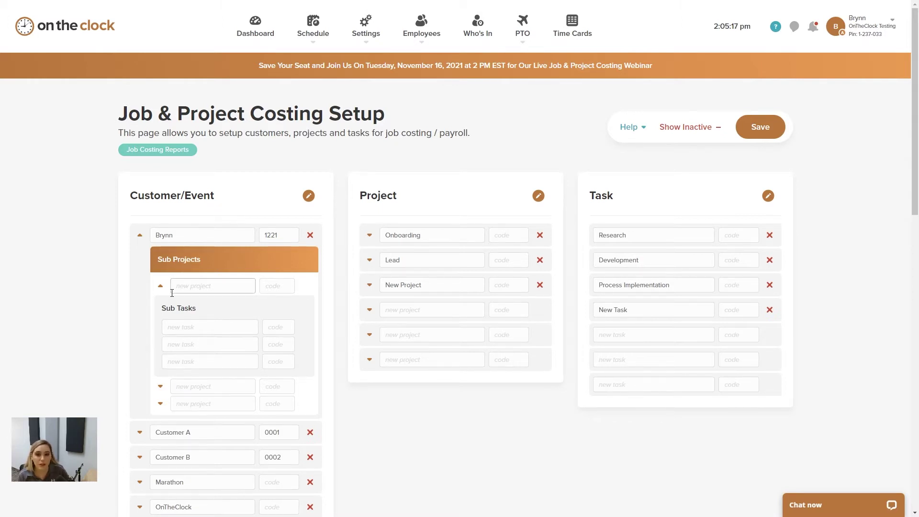
click(208, 286)
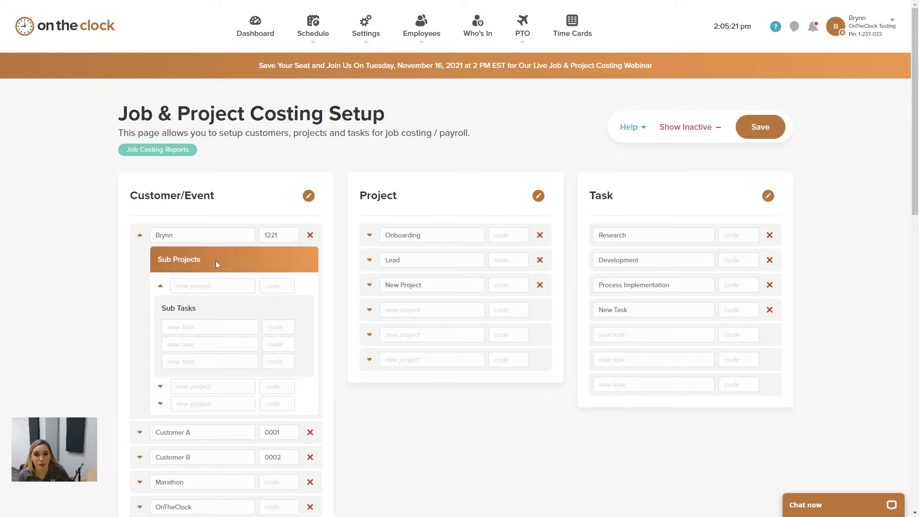
click(415, 235)
click(161, 286)
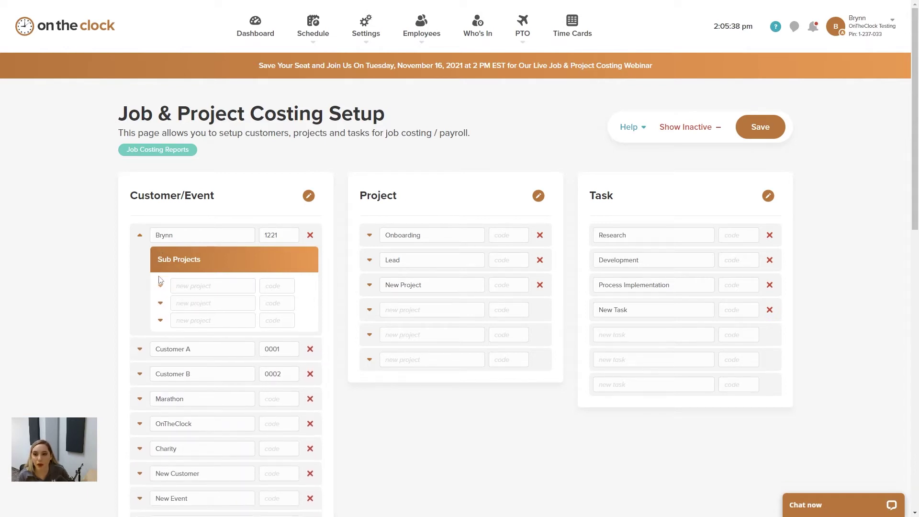
click(140, 235)
Delete the first entry in the Customer/Event list
scroll(203, 261, down, 1)
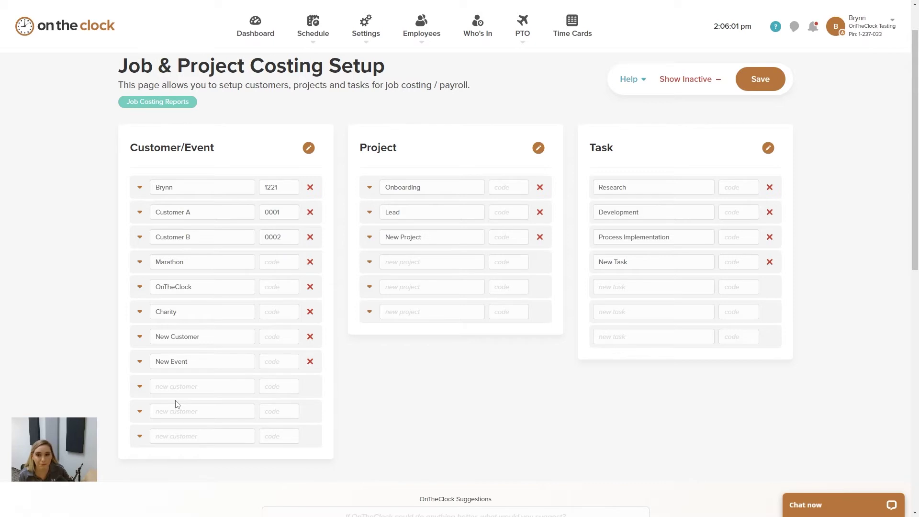
click(310, 188)
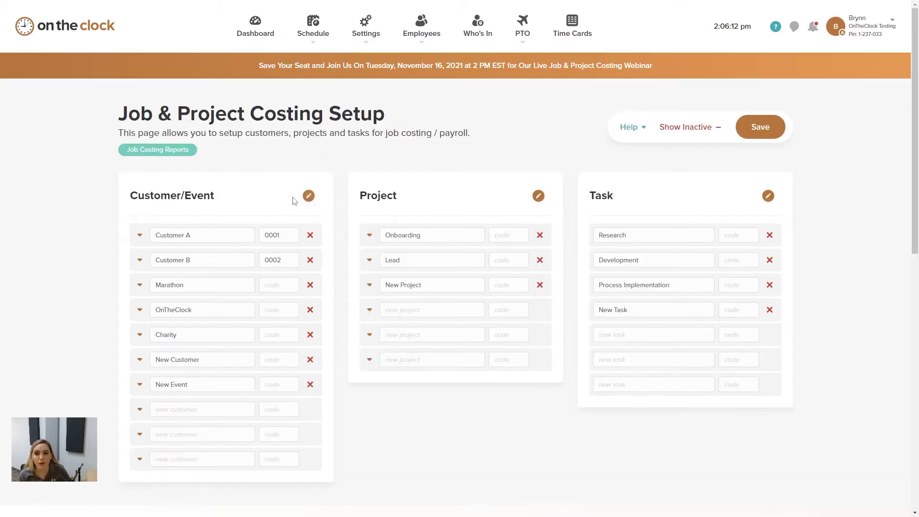
click(225, 256)
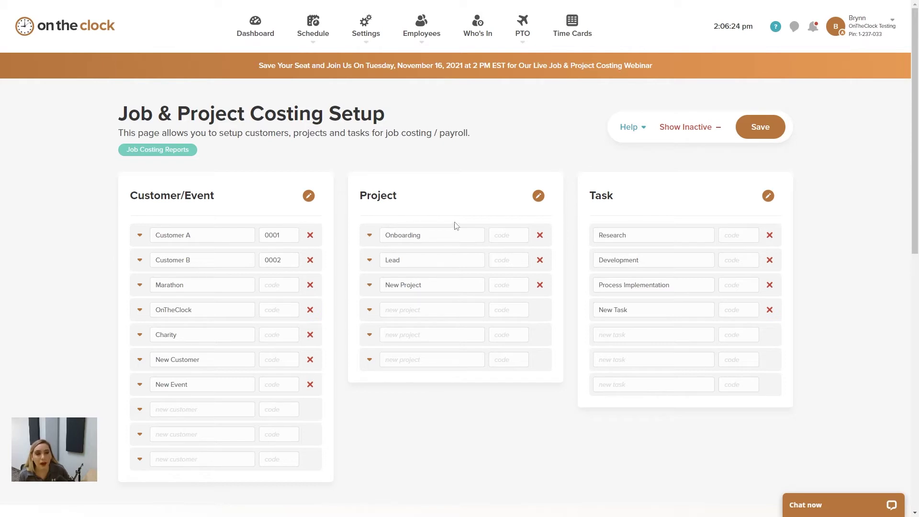
Show inactive entries, re-activate the deleted first Customer/Event entry, and save the setup
click(708, 133)
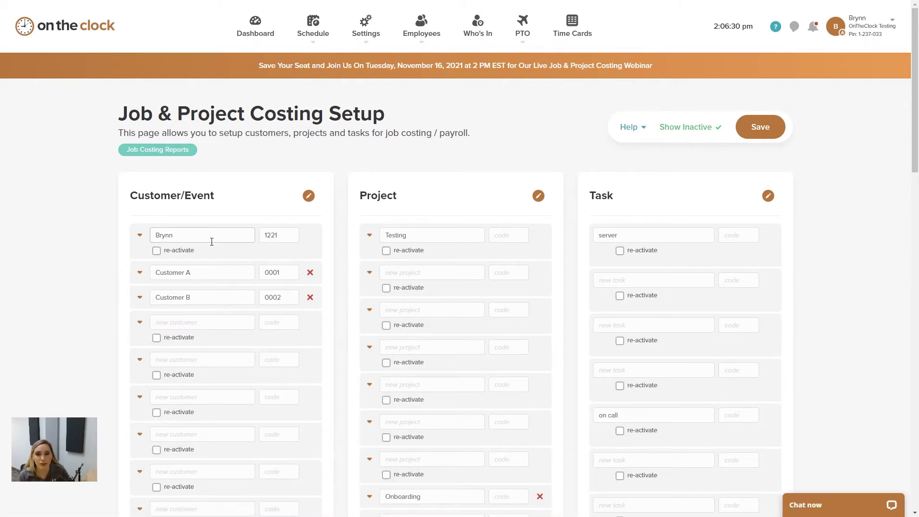
scroll(199, 247, down, 1)
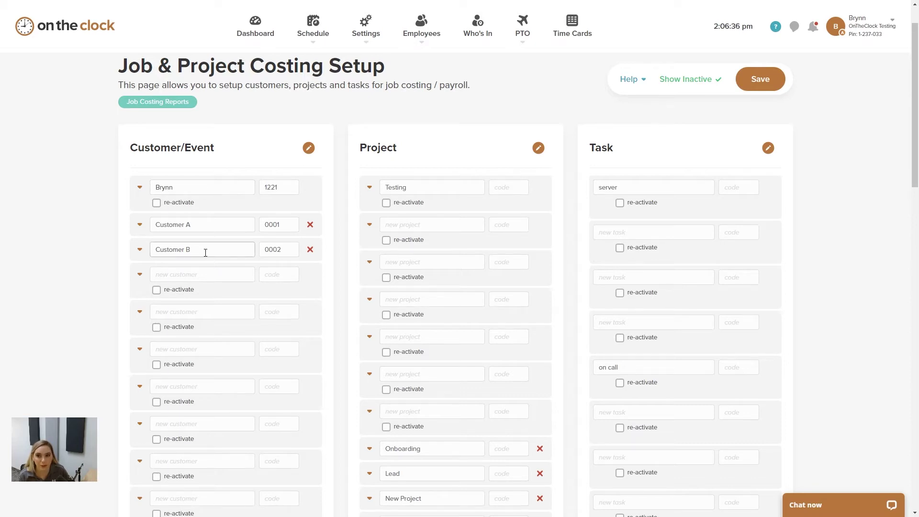
click(157, 203)
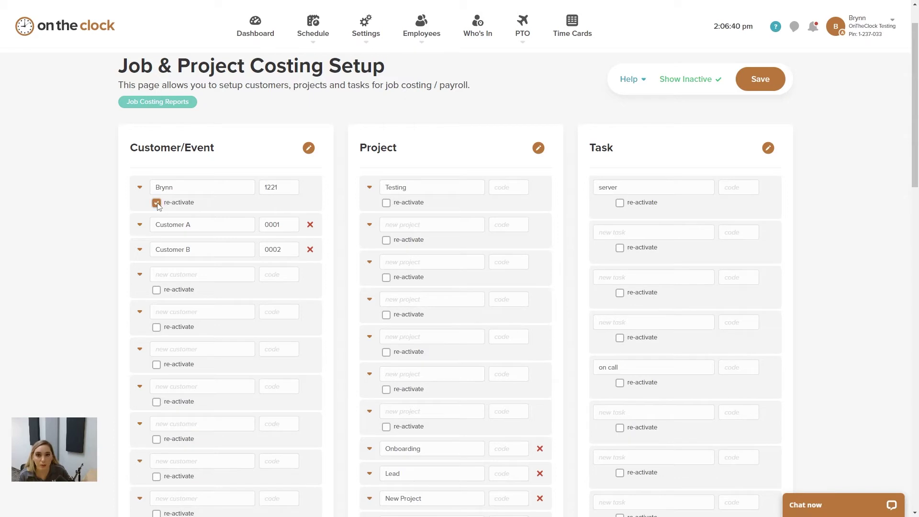
click(753, 90)
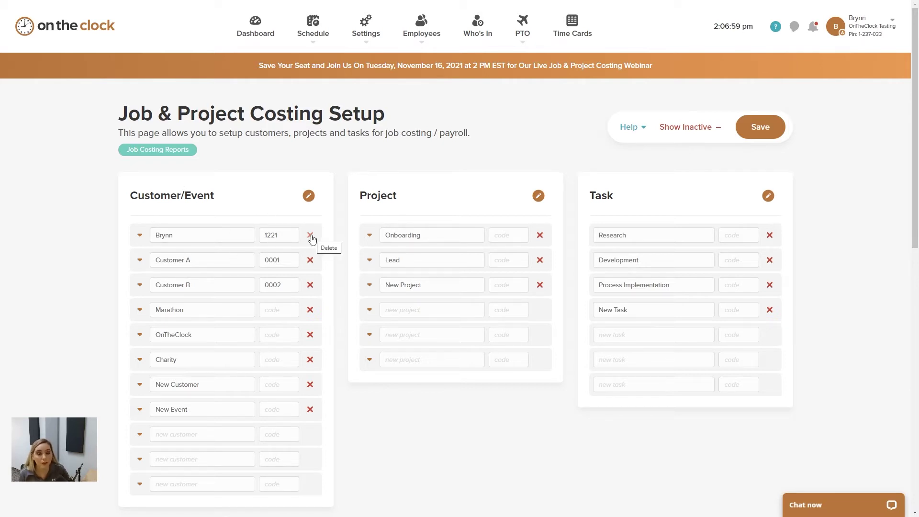
Open the test employee's profile and go to its Job & Project Costing options under the general settings
click(366, 30)
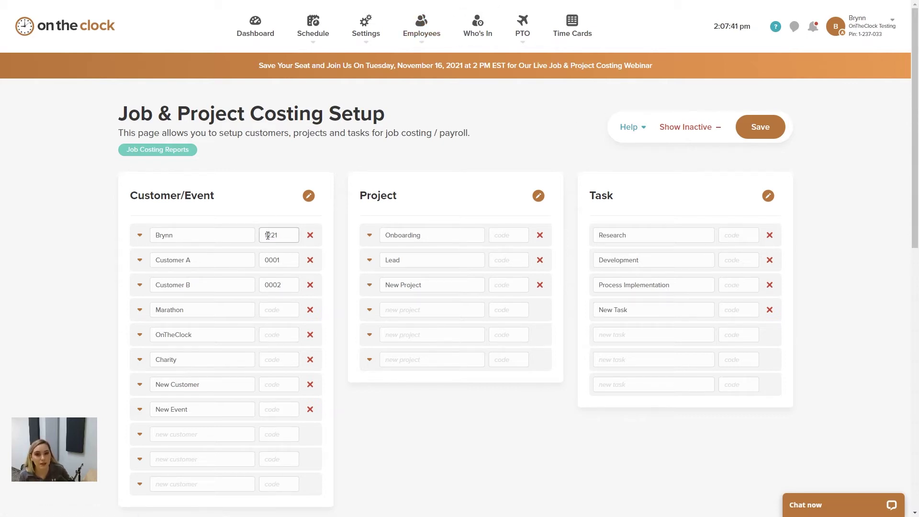
click(423, 31)
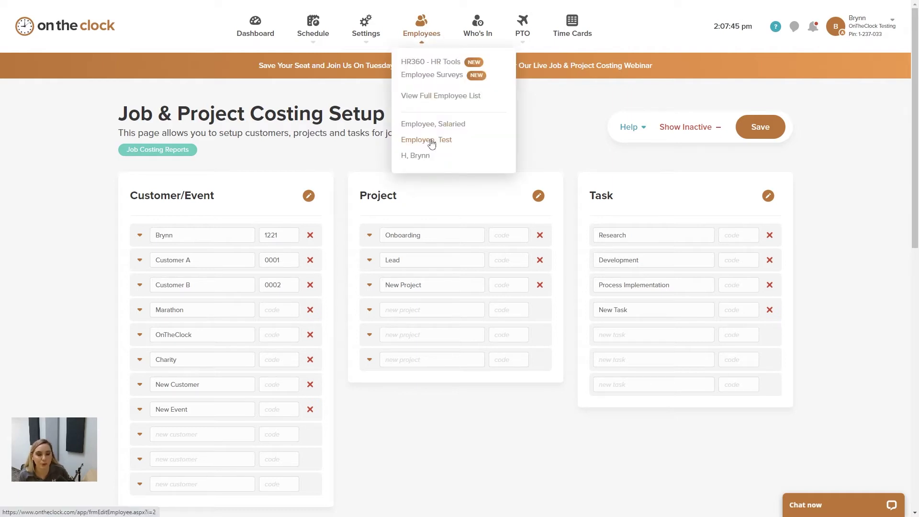
click(432, 141)
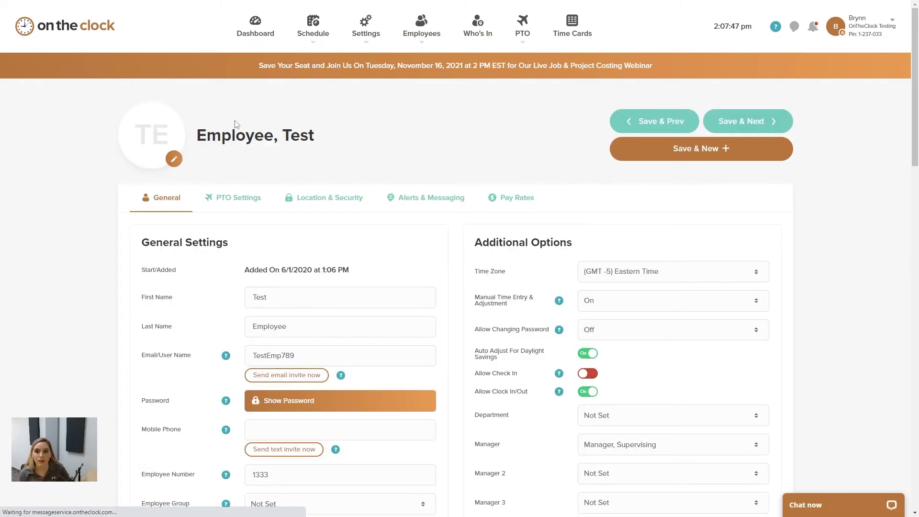
scroll(390, 234, down, 1)
scroll(390, 233, down, 1)
scroll(374, 231, down, 7)
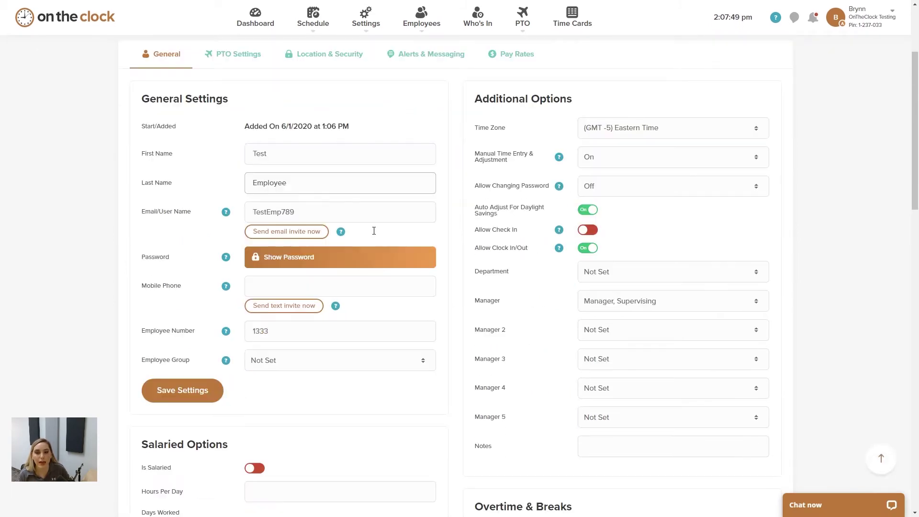
scroll(374, 231, down, 2)
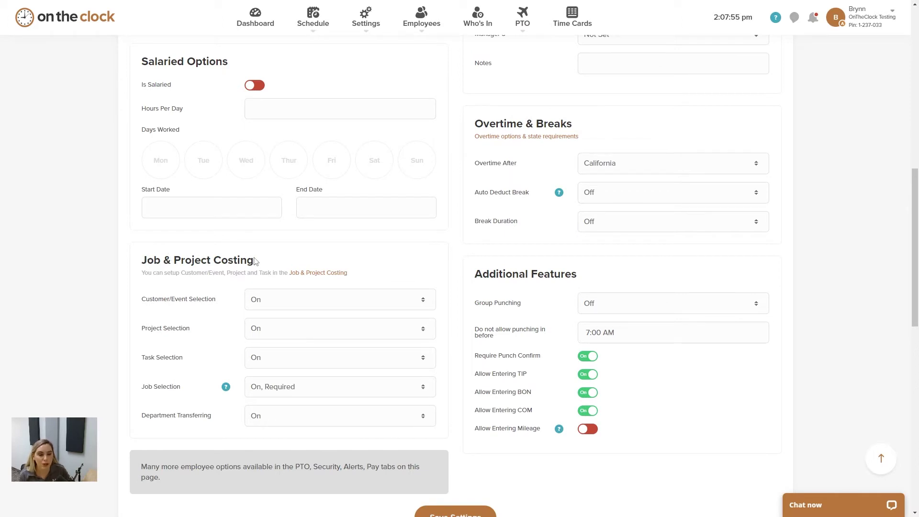
Check which choices are available for Customer/Event Selection in the Job & Project Costing options
scroll(268, 261, down, 1)
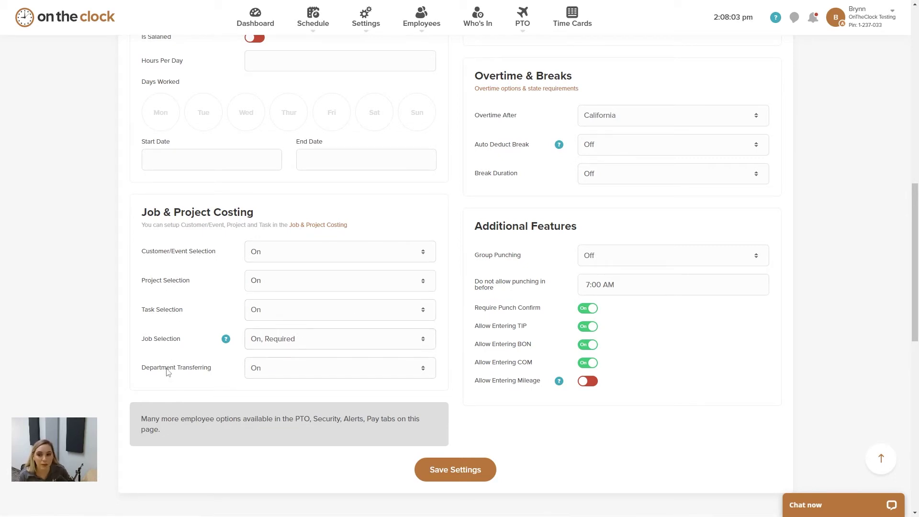
click(320, 261)
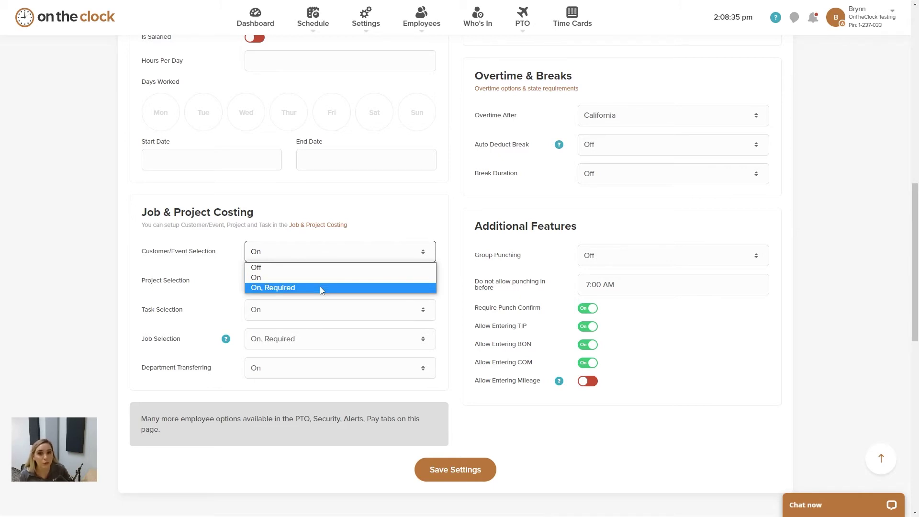
click(378, 218)
Go to the Department setting in the employee's additional options and check its choices, leaving the department as it is
scroll(382, 213, up, 1)
scroll(382, 214, up, 4)
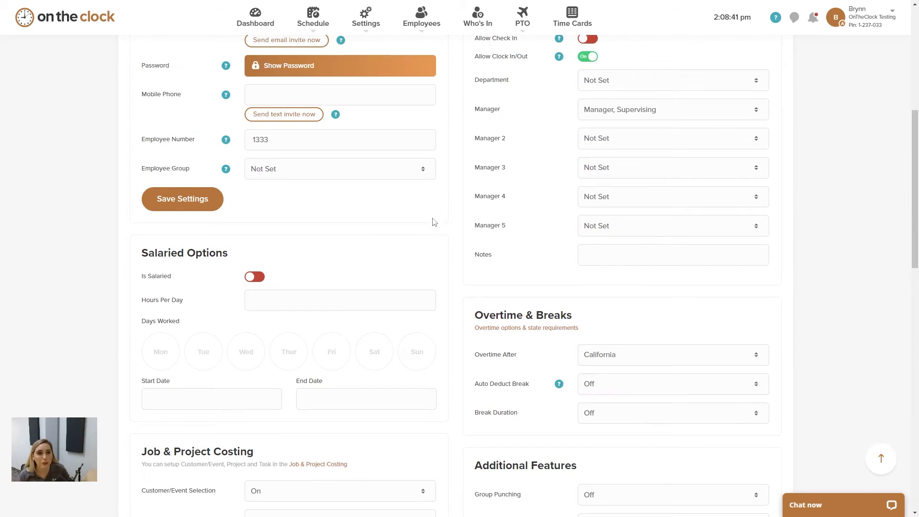
scroll(437, 223, up, 1)
scroll(463, 220, up, 2)
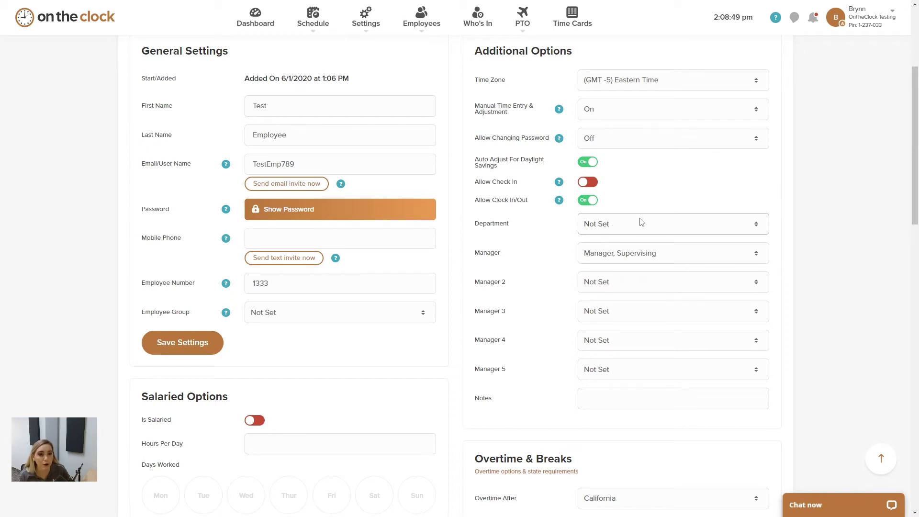
click(599, 225)
click(599, 225)
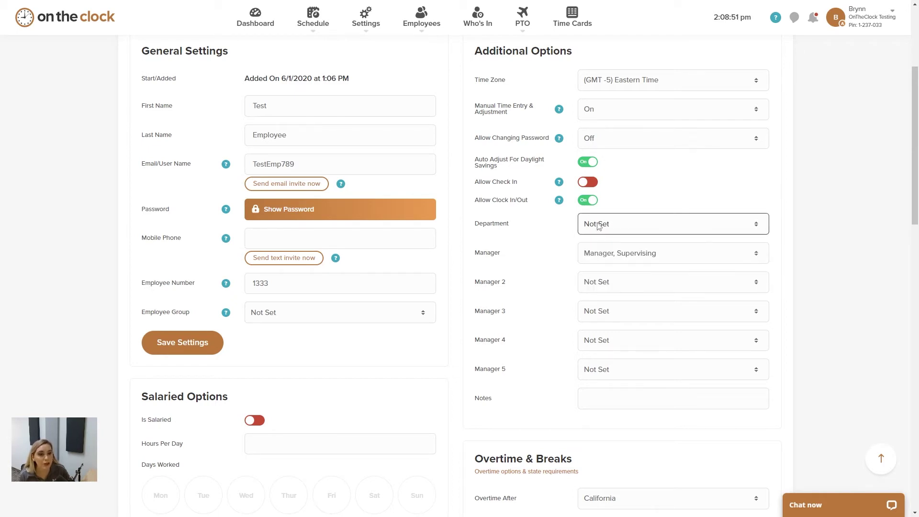
Return to the employee's Job & Project Costing options and save the settings
scroll(506, 242, down, 4)
scroll(507, 242, down, 4)
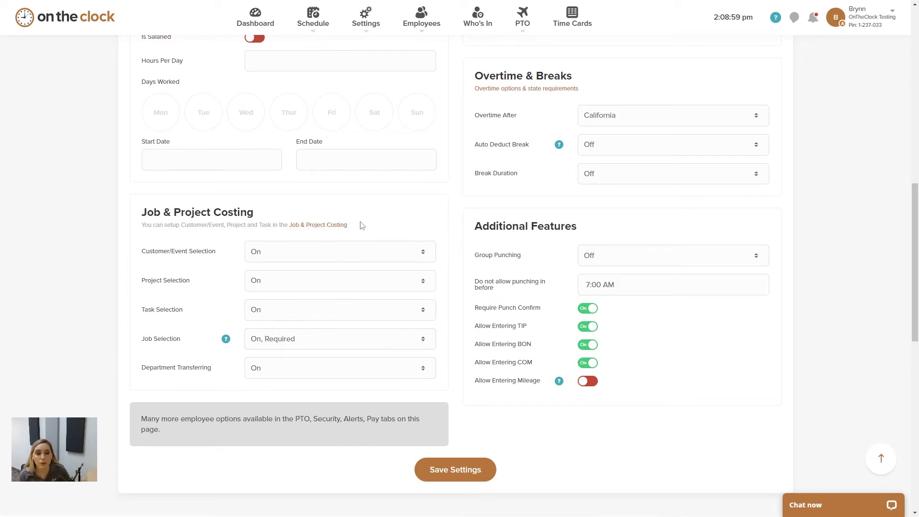
click(476, 473)
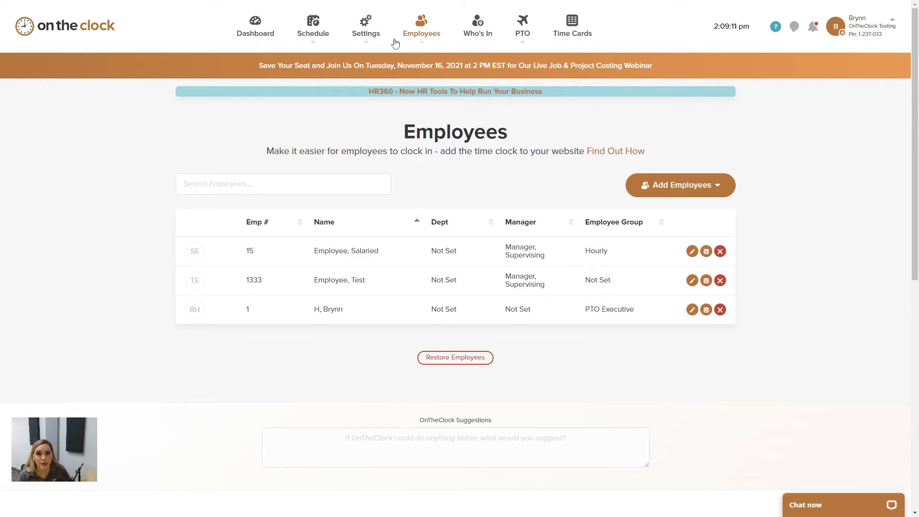
Log out of the administrator account and log in as the test employee with the remembered credentials
mouse_move(368, 28)
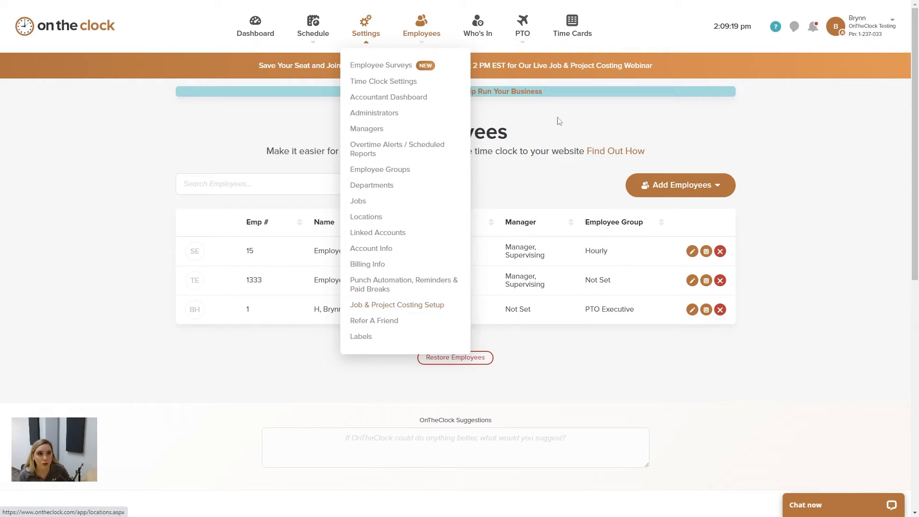
mouse_move(857, 24)
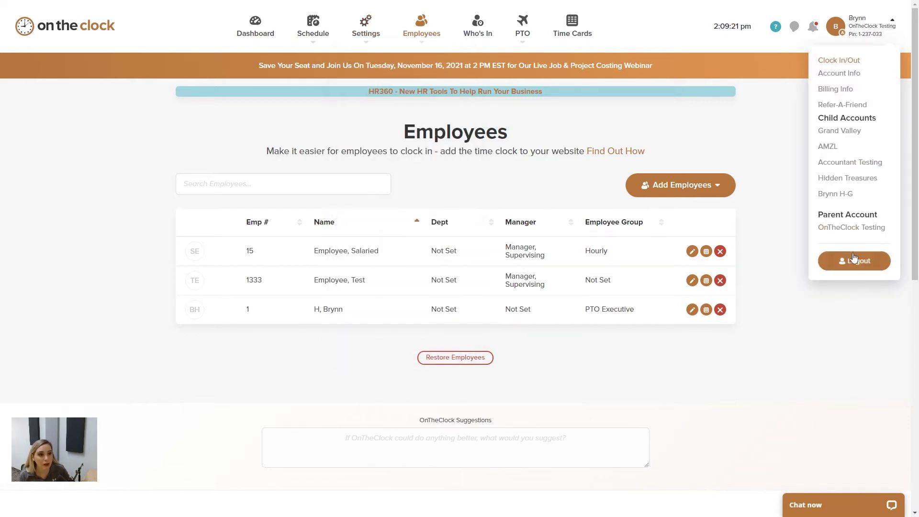
click(854, 261)
click(788, 25)
click(583, 180)
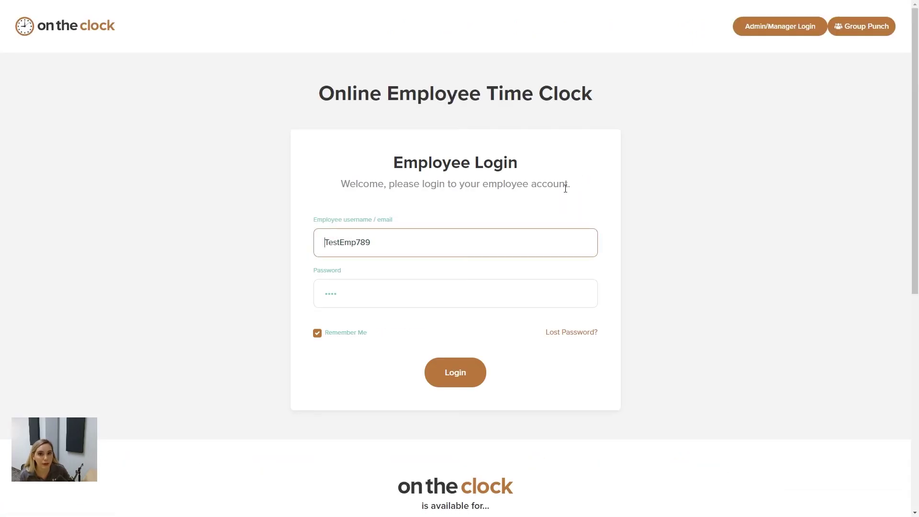
click(469, 367)
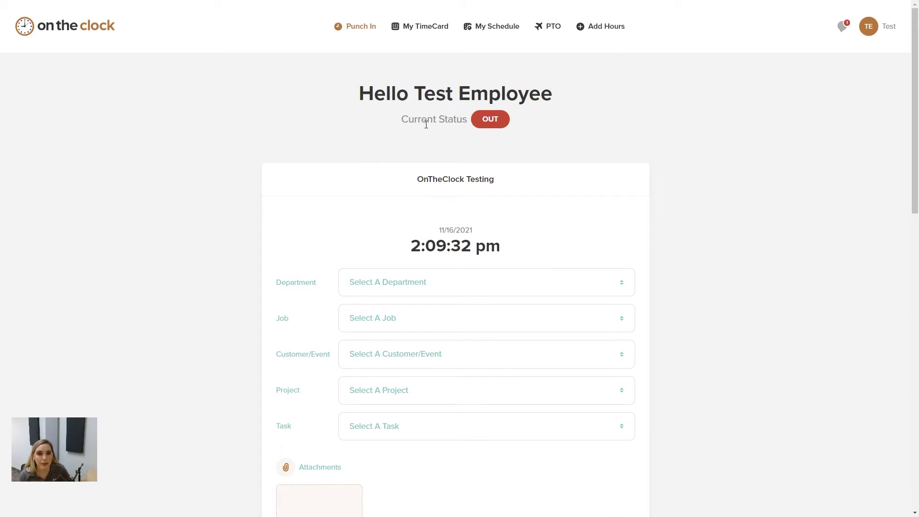
On the punch-in form, set the department to Sales and the job to Customer Service
click(488, 125)
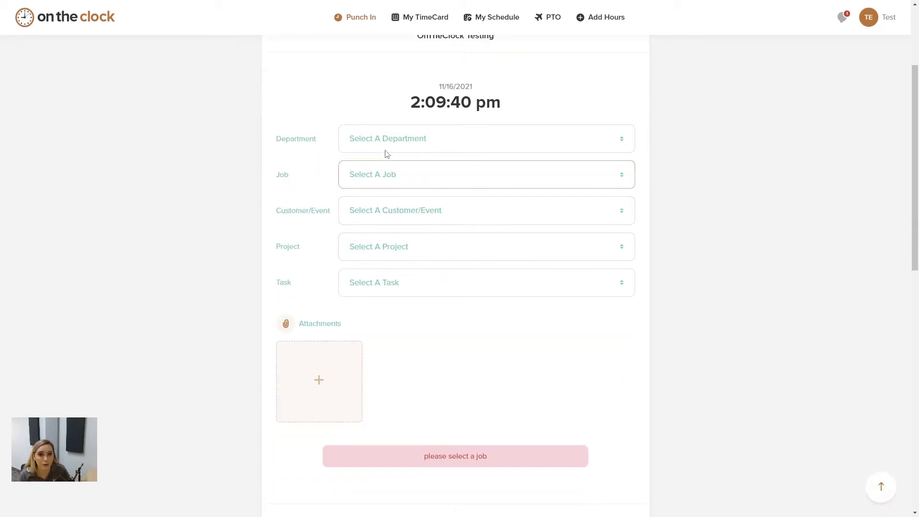
click(362, 139)
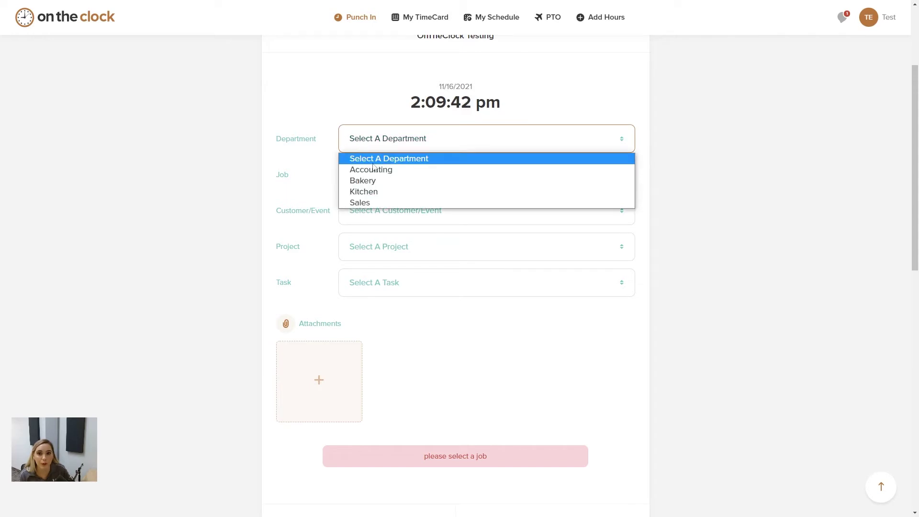
click(375, 201)
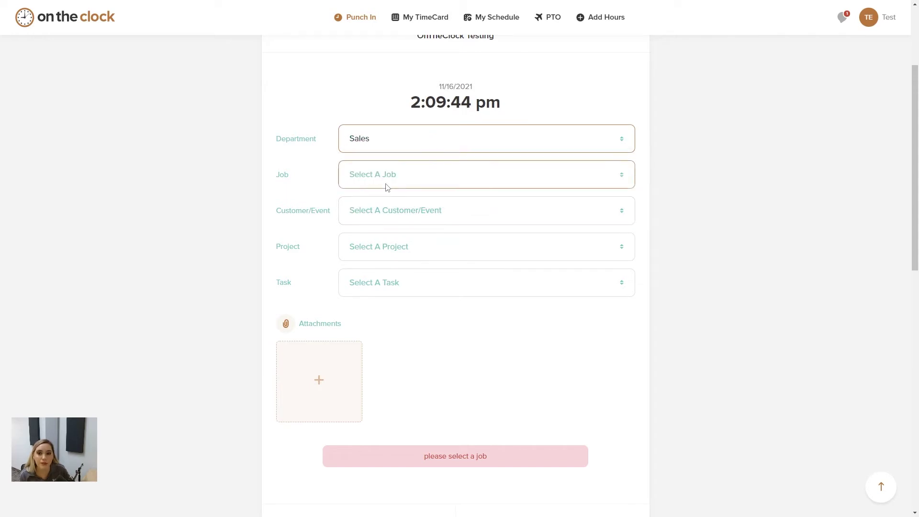
click(387, 186)
click(388, 227)
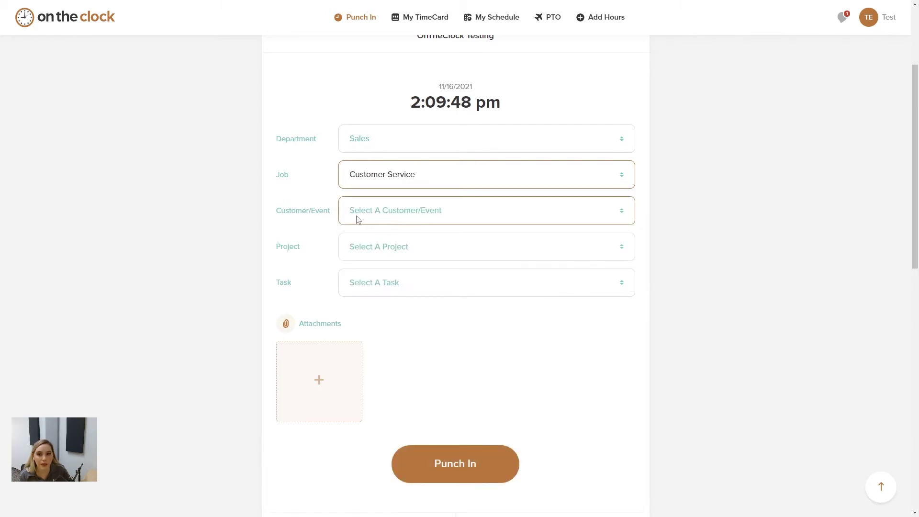
Choose the first listed customer, the Lead project and the Process Implementation task for the punch
click(388, 214)
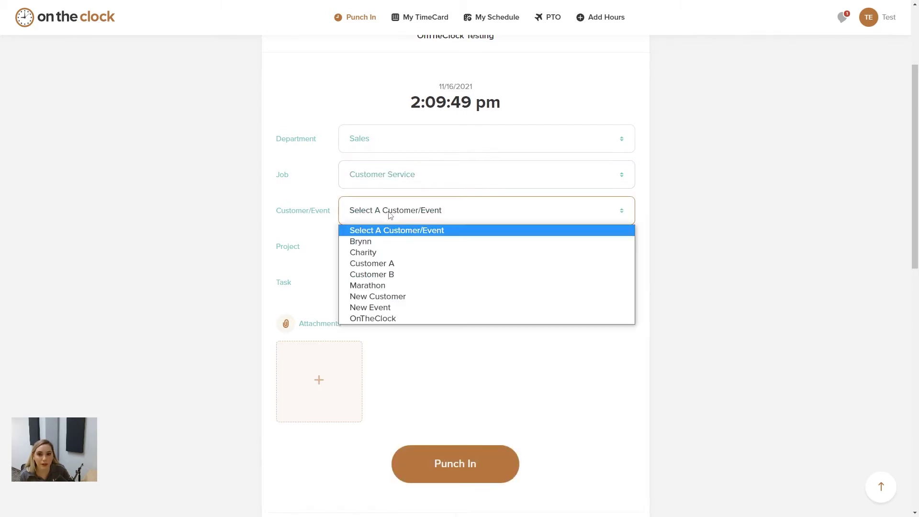
click(403, 241)
click(403, 246)
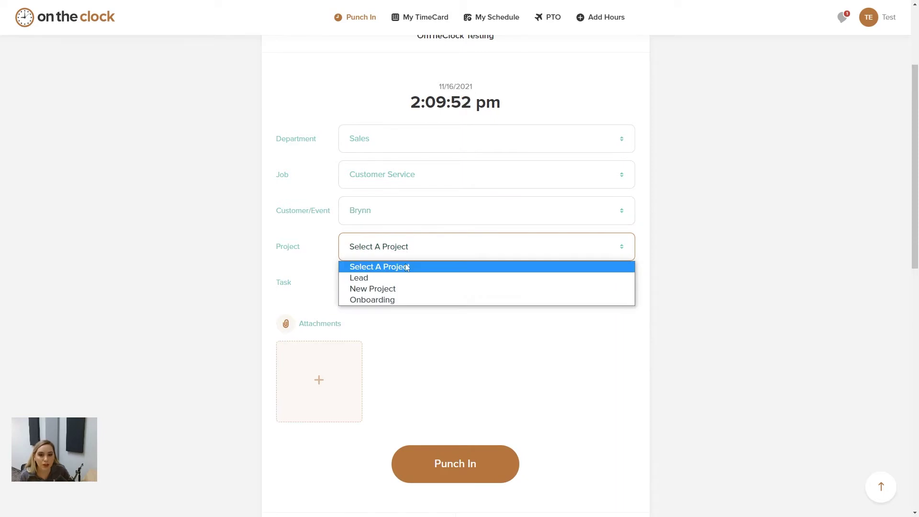
click(397, 282)
click(398, 285)
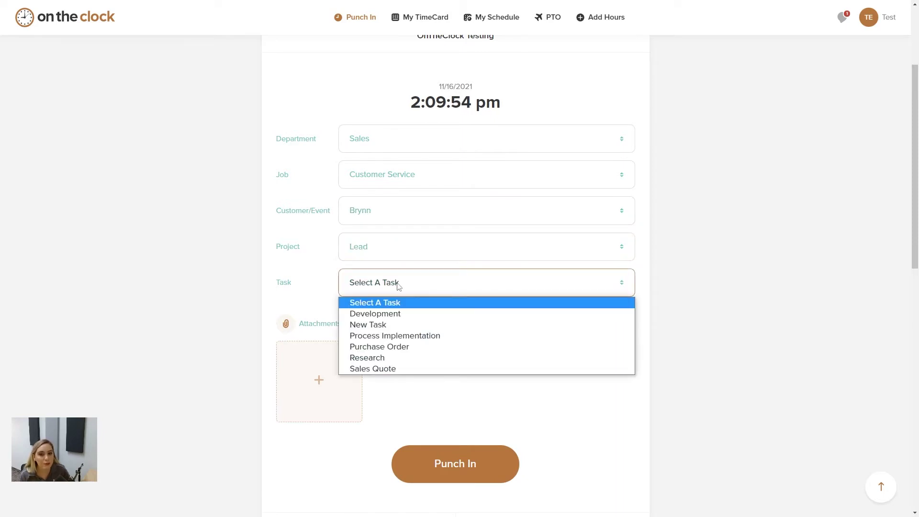
click(405, 336)
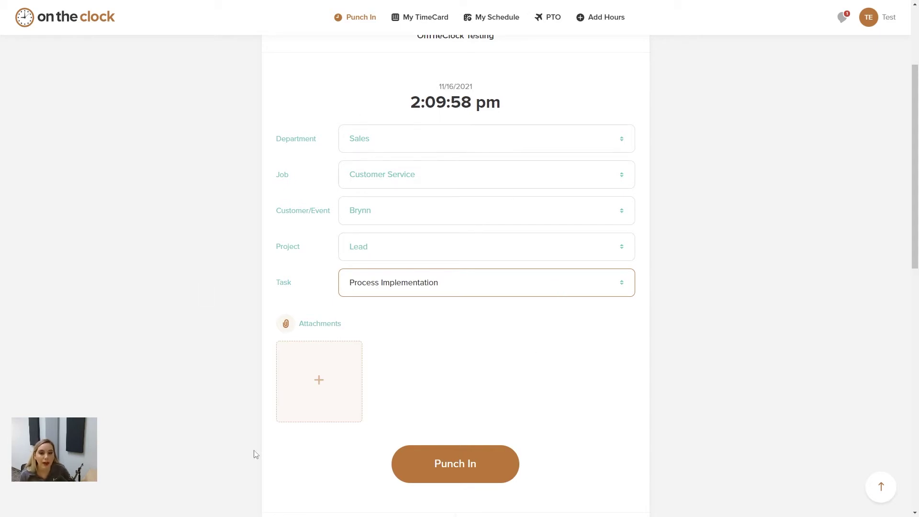
Clear the job selection on the punch-in form to check that a job is required
scroll(456, 474, down, 1)
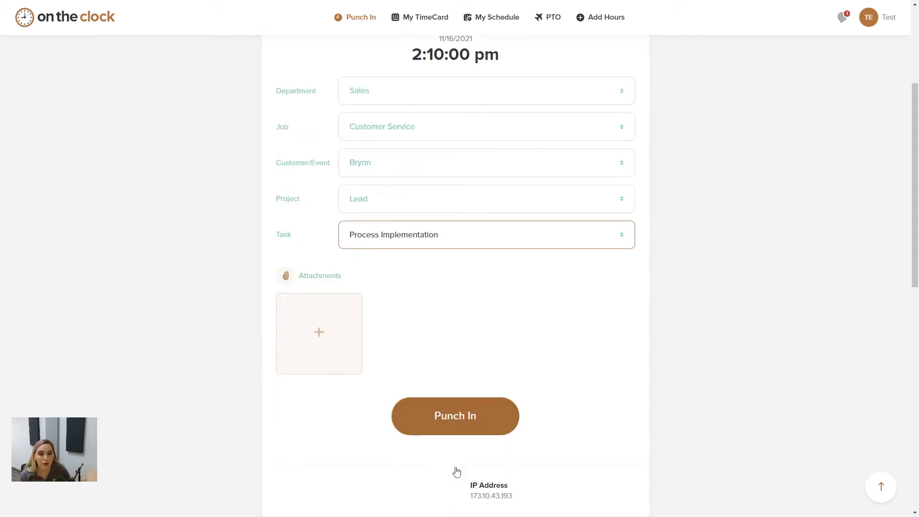
click(449, 129)
click(432, 146)
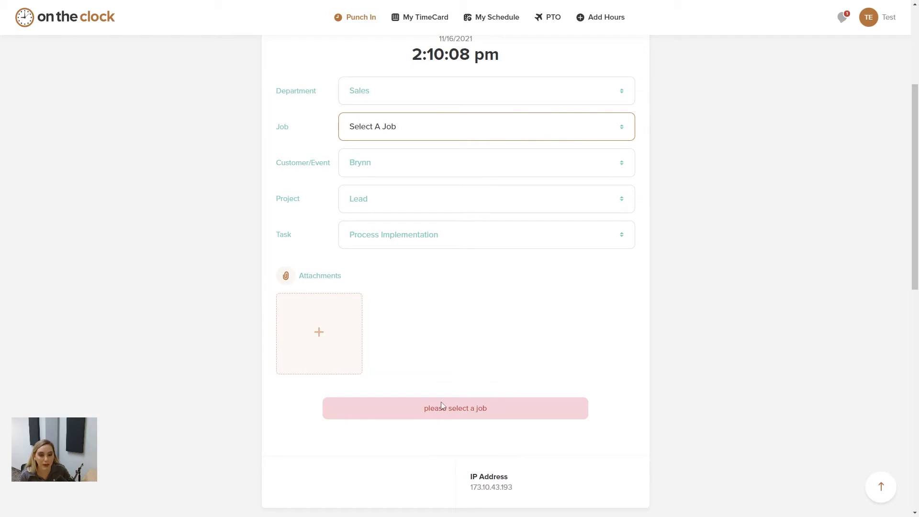
Set the job to Customer Service, punch in, and confirm the punch
click(452, 122)
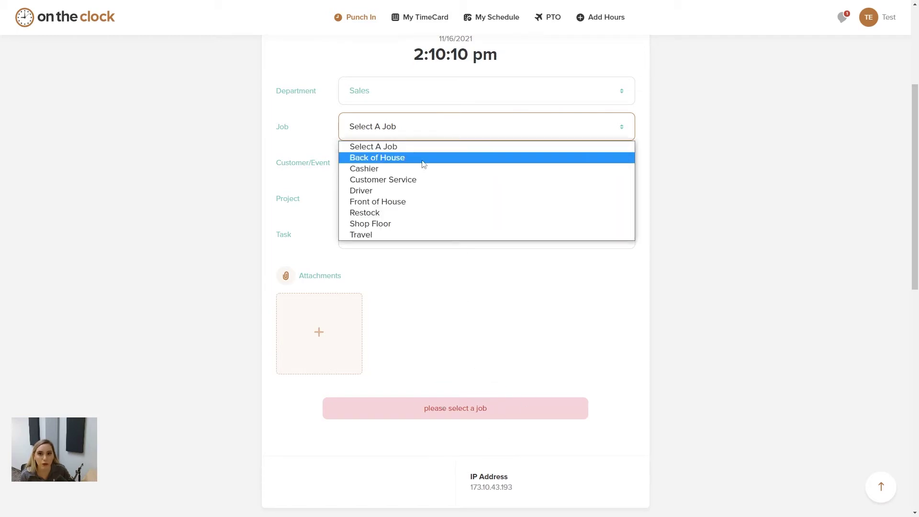
click(418, 179)
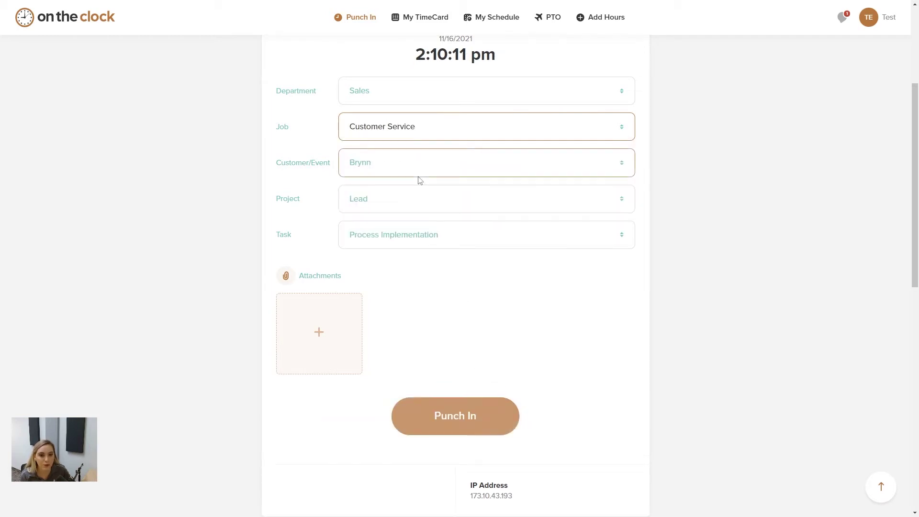
click(458, 416)
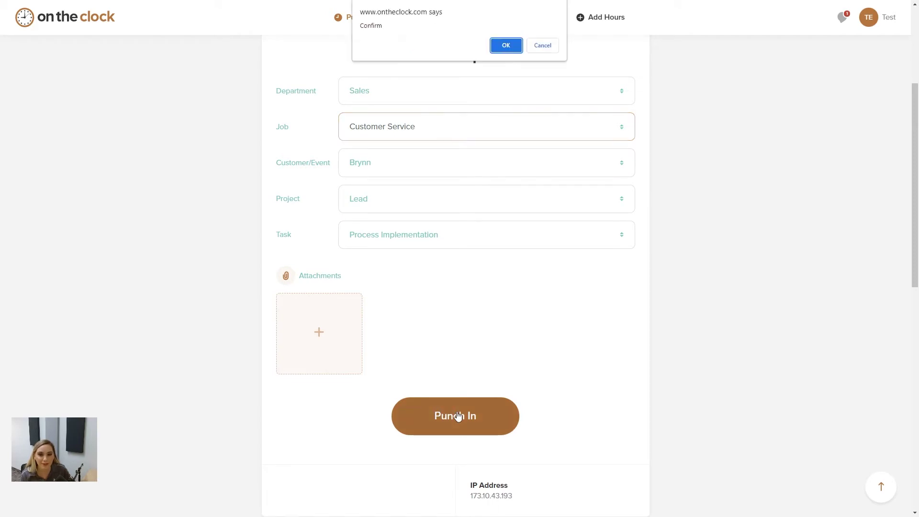
click(505, 45)
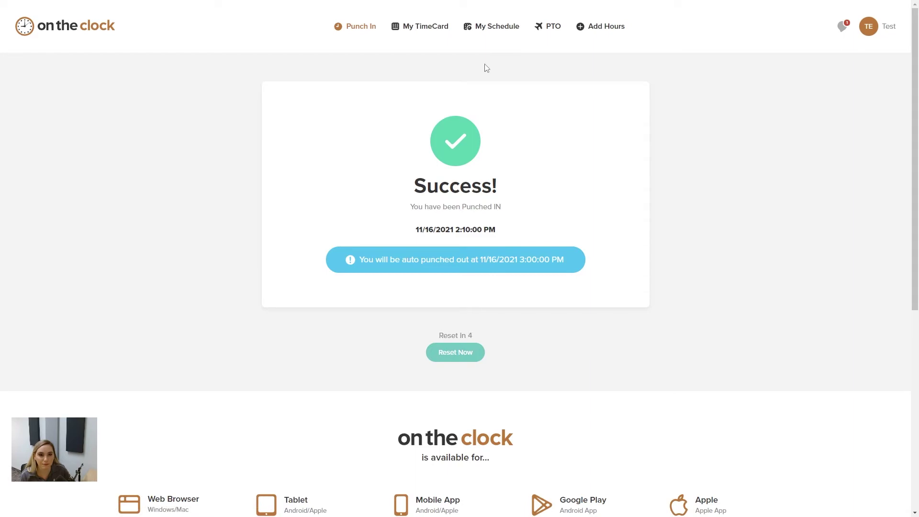
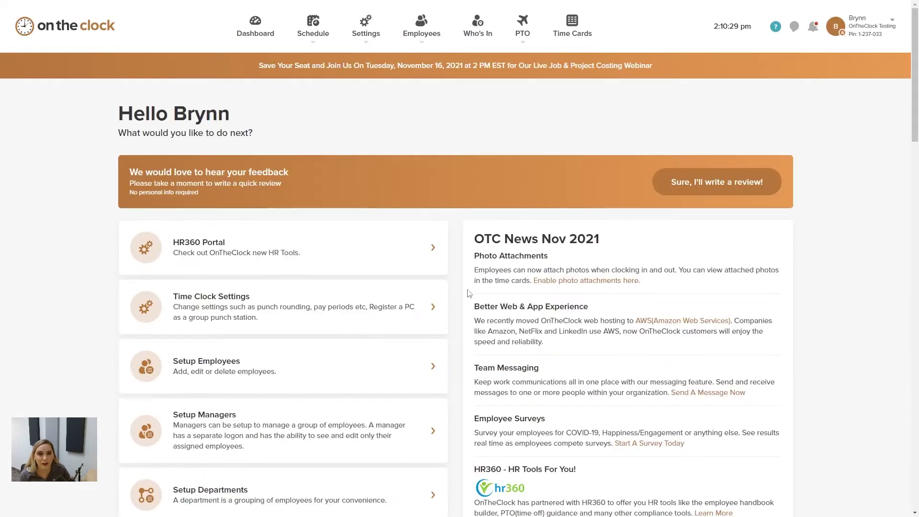
In the administrator's time cards, open the test employee's 11/16/21 day, examine the punch's costing details, and close it
click(566, 32)
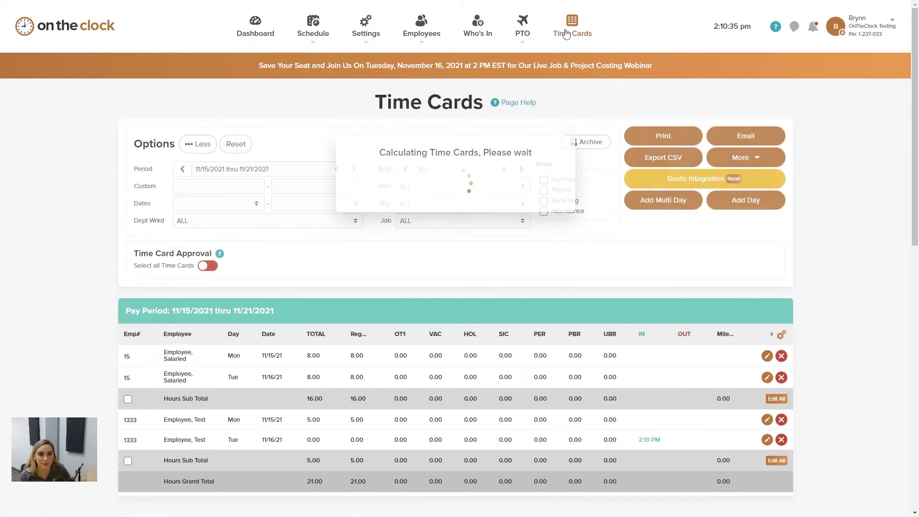
scroll(541, 144, down, 1)
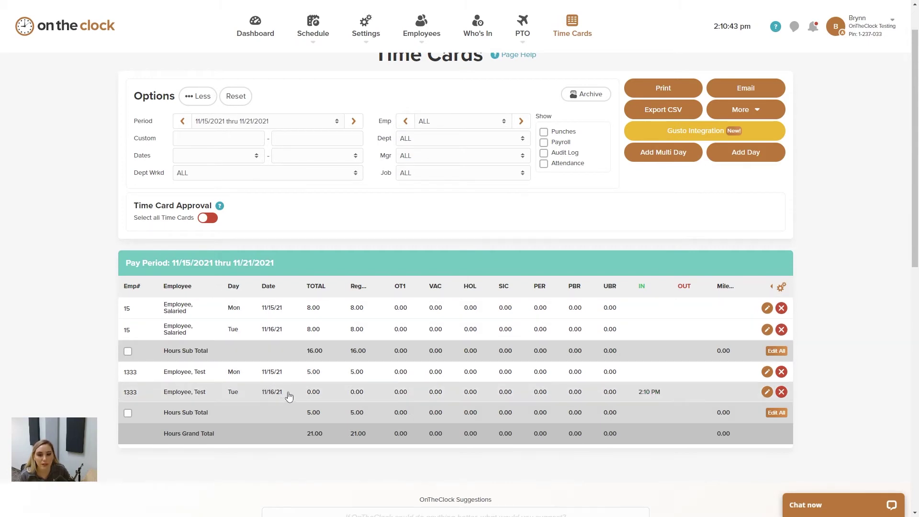
click(627, 395)
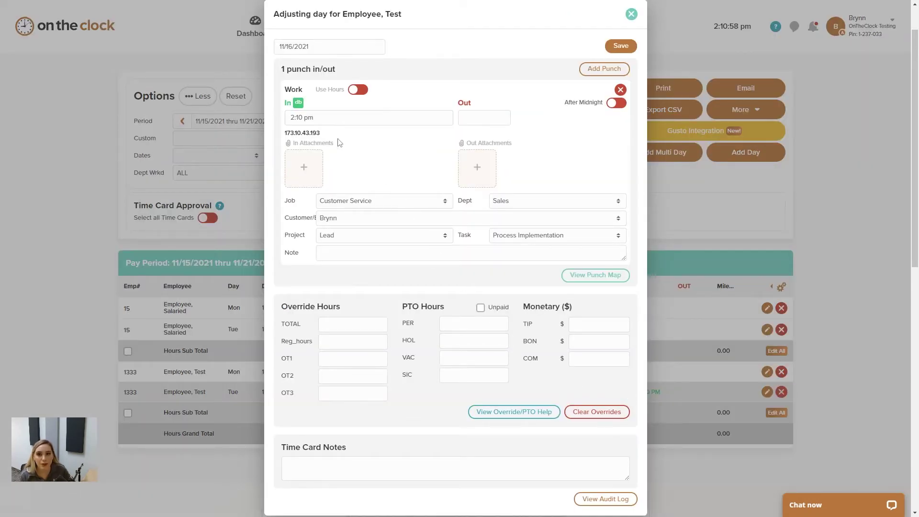
scroll(352, 165, down, 1)
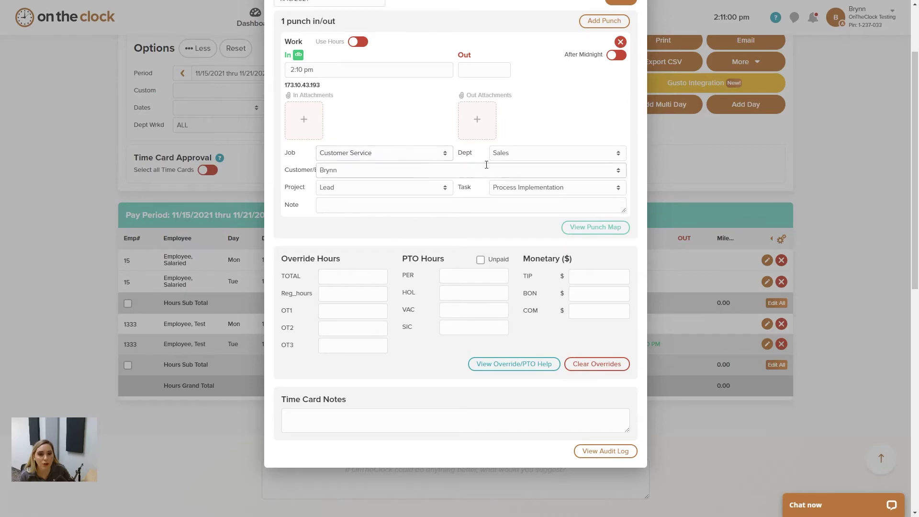
scroll(481, 188, up, 1)
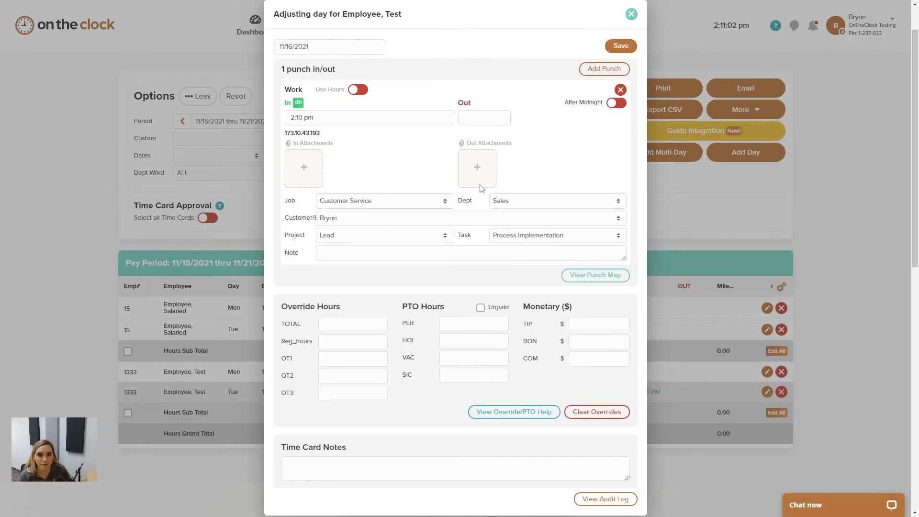
scroll(481, 188, up, 1)
click(621, 94)
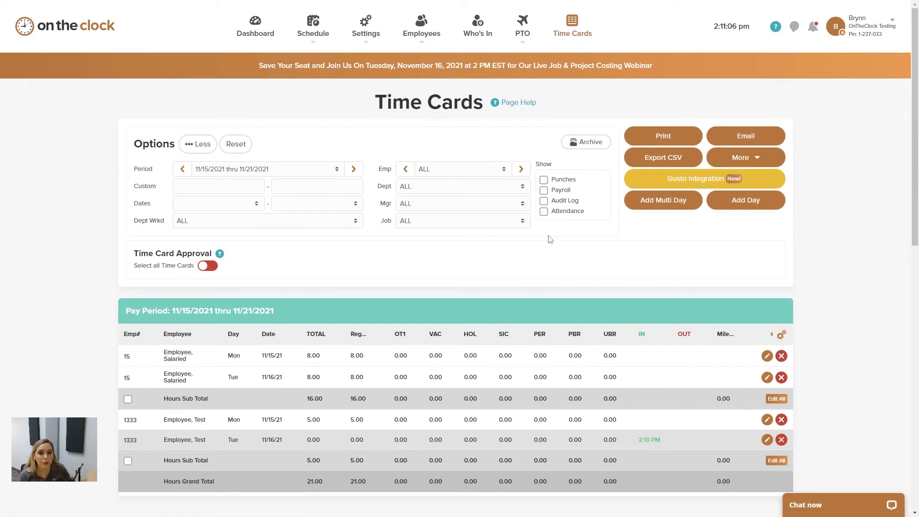
Show punches in the time cards and examine the department and job listed for the test employee's 11/16/21 punch
click(544, 180)
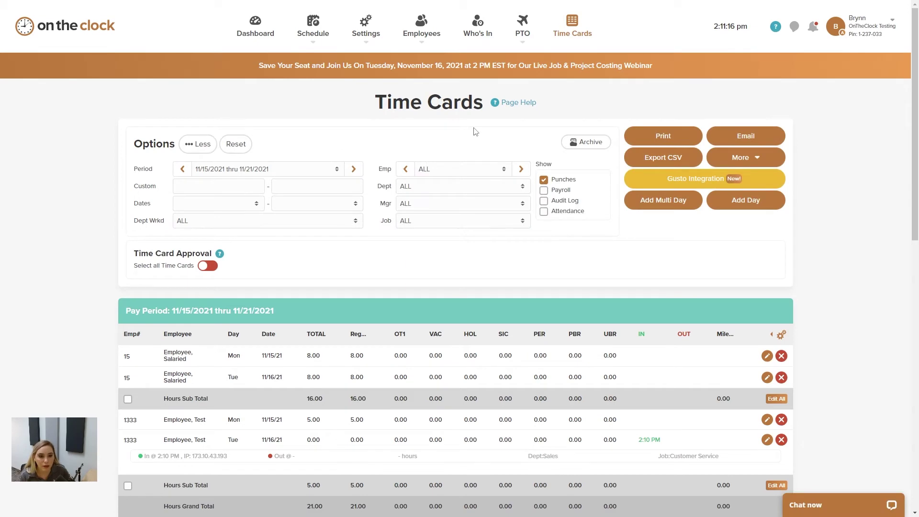
scroll(476, 137, down, 2)
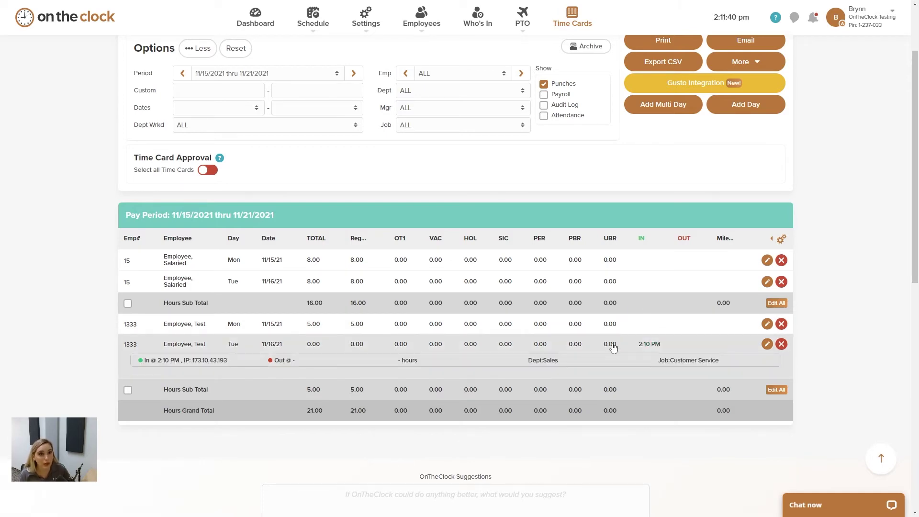
scroll(609, 348, up, 2)
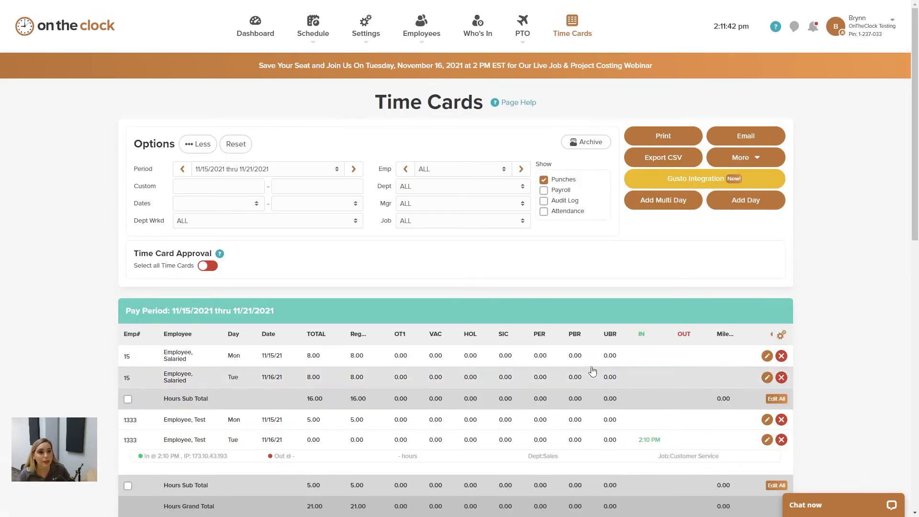
Open the Job & Project Costing Reports from the time cards and set the report period to 11/08/2021 thru 11/14/2021
click(746, 158)
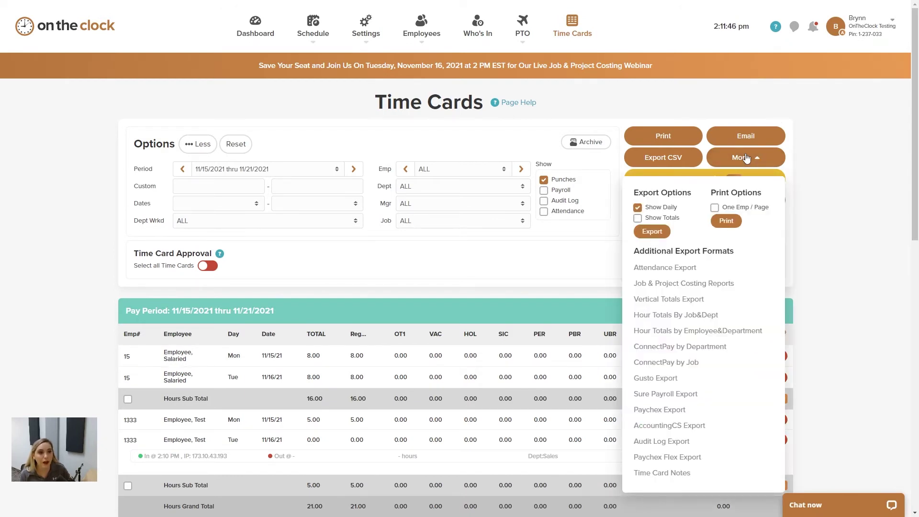
click(696, 284)
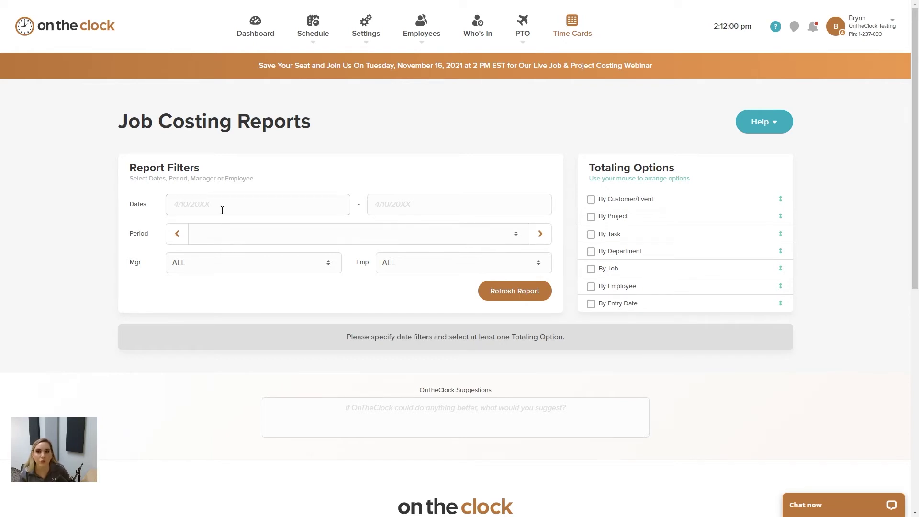
click(298, 208)
click(309, 221)
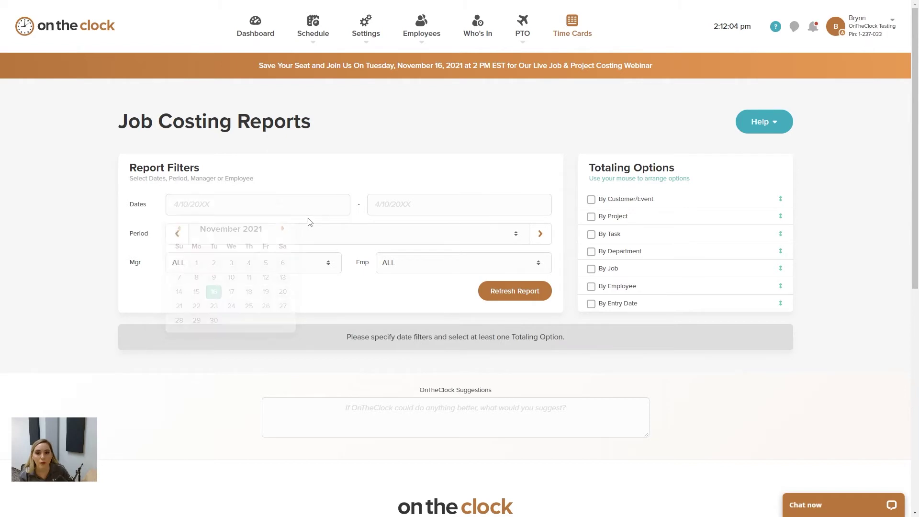
click(300, 240)
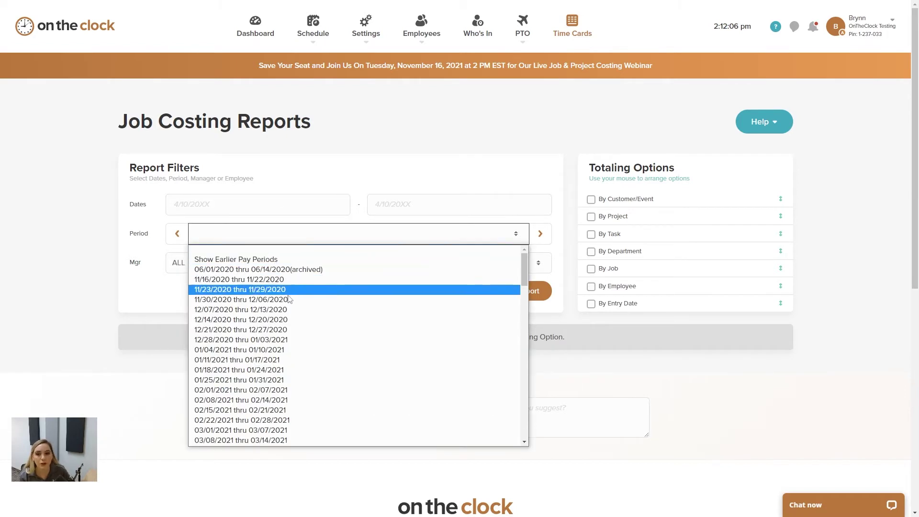
scroll(290, 299, down, 5)
scroll(289, 300, down, 3)
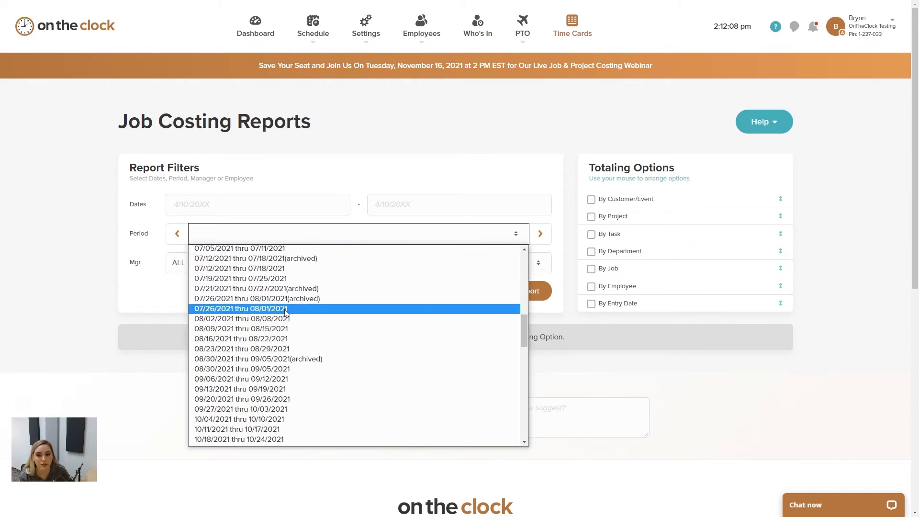
scroll(286, 313, down, 3)
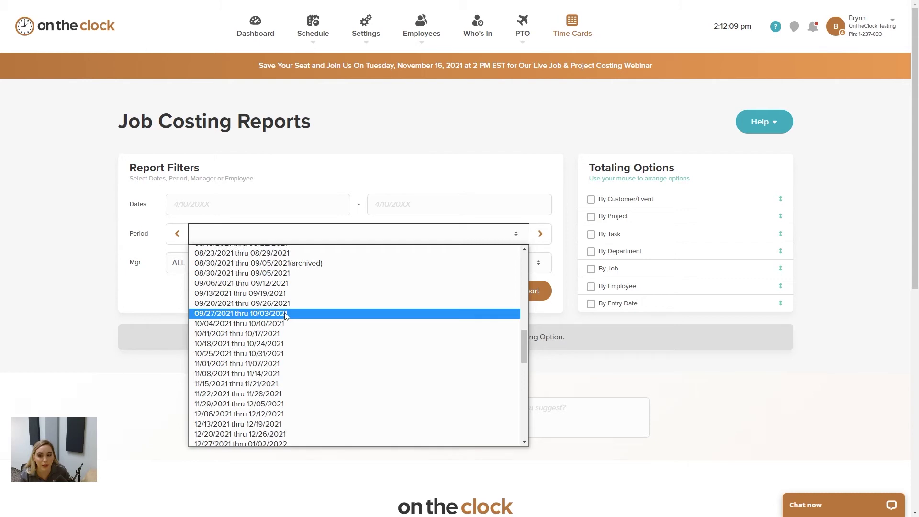
click(266, 376)
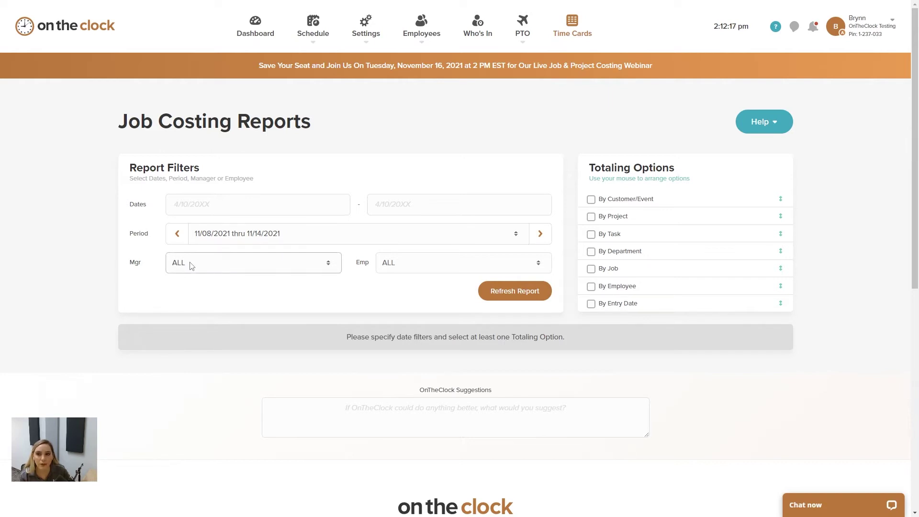
Examine the manager and employee filter choices of the job costing report, keeping both on ALL
click(295, 266)
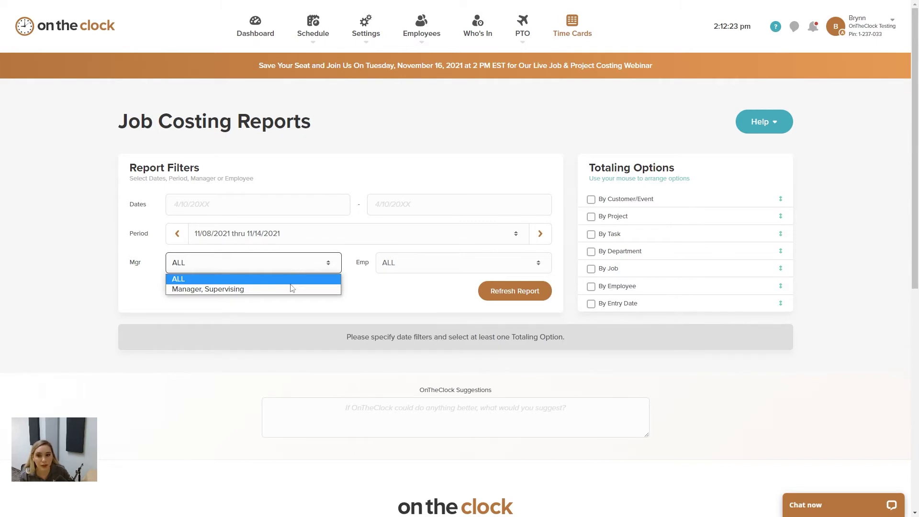
click(410, 271)
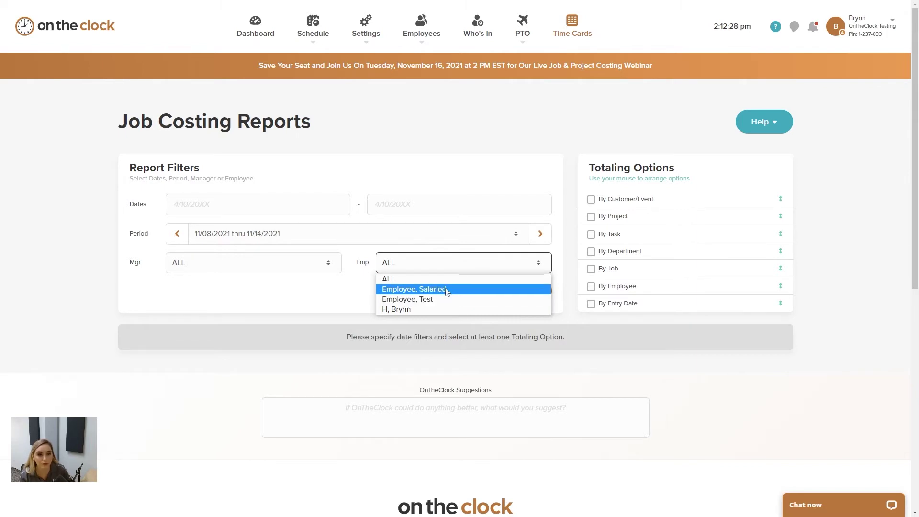
click(556, 268)
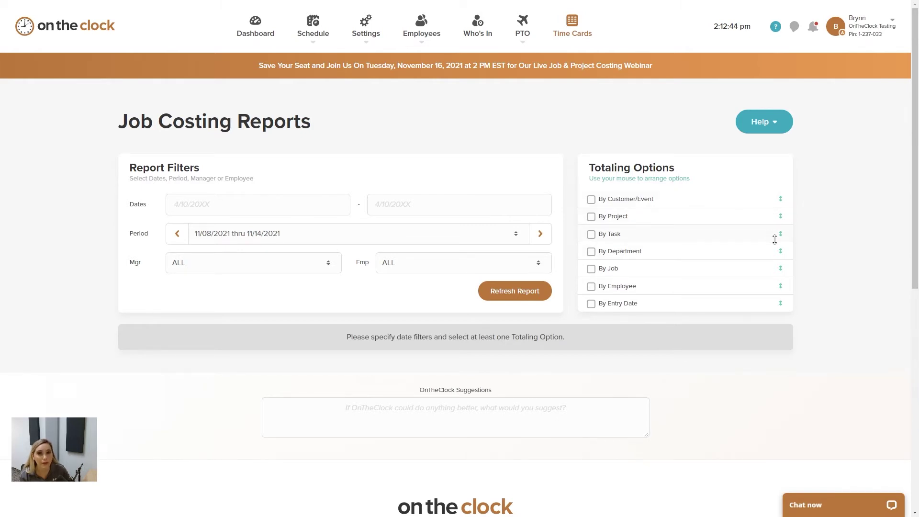
Total the job costing report by employee, department, customer/event, project and task
click(592, 288)
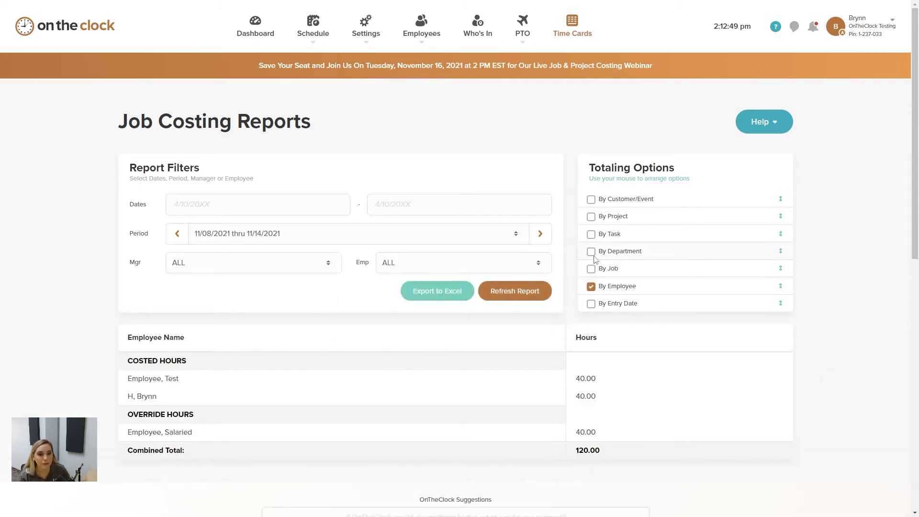
click(593, 254)
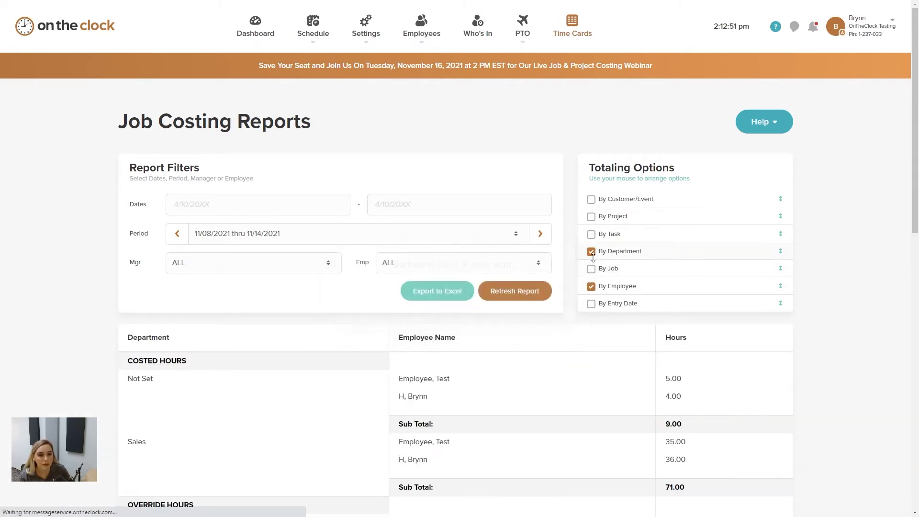
click(592, 199)
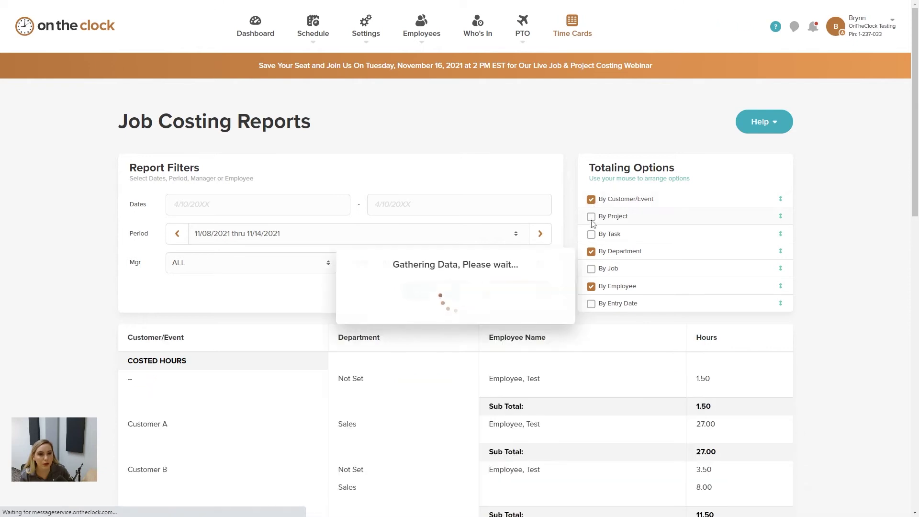
click(591, 217)
click(592, 234)
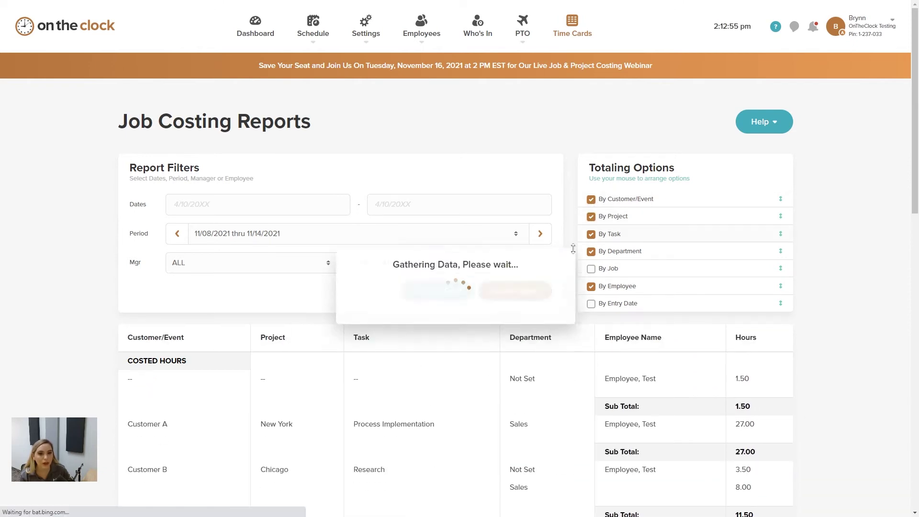
Rearrange the totaling options to employee, customer/event, department, project and task, and review the regrouped report
scroll(474, 297, down, 1)
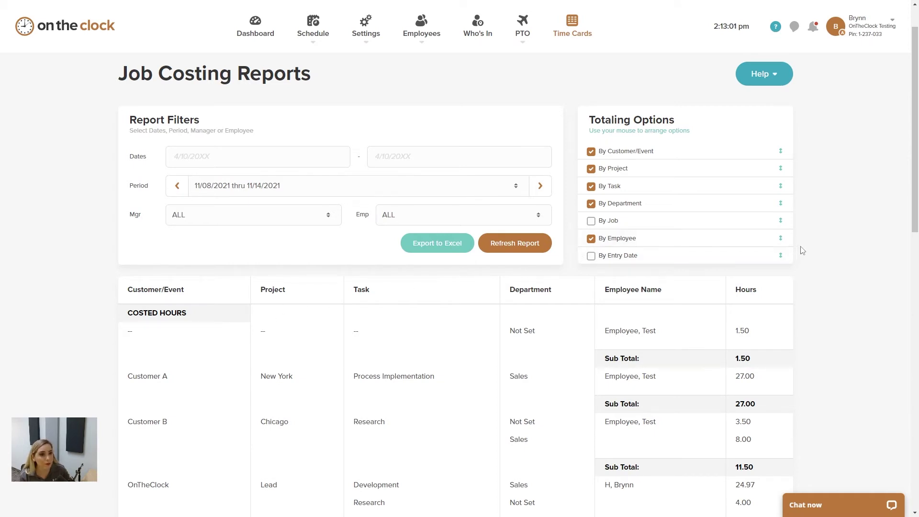
drag(779, 239, 742, 170)
drag(744, 269, 677, 221)
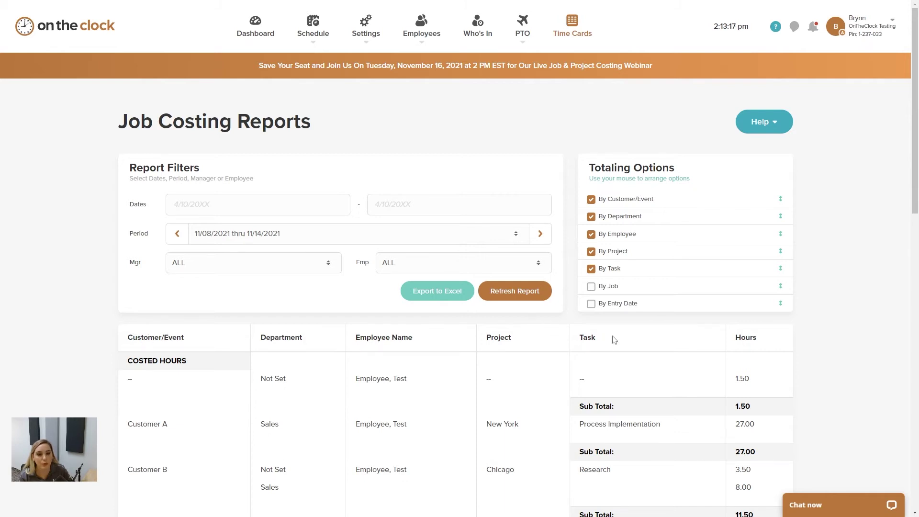
drag(693, 235, 680, 189)
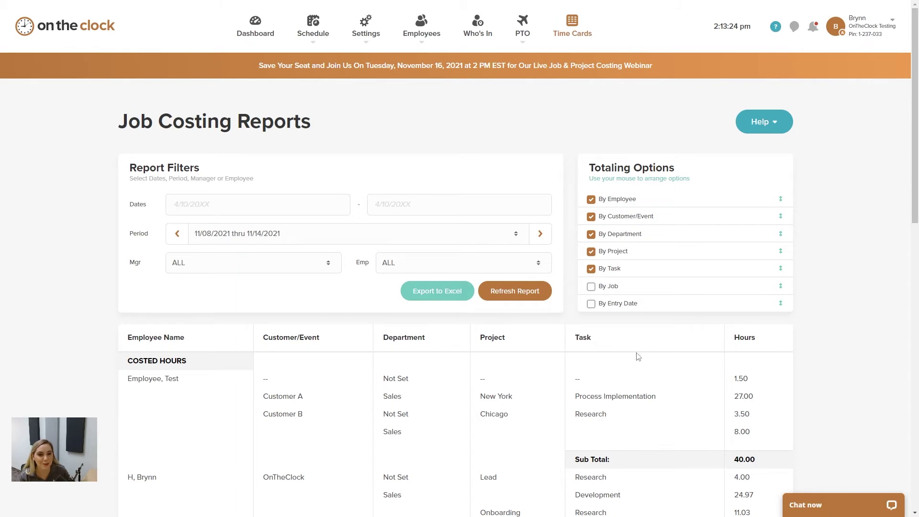
scroll(651, 354, down, 2)
scroll(642, 348, down, 1)
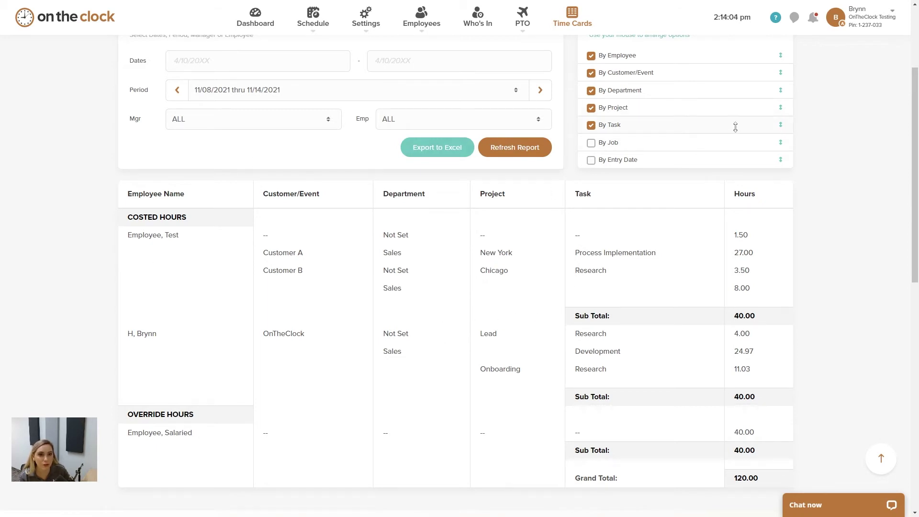
Add totaling by job, remove task, project, department and customer/event, and place By Job directly below By Employee
click(591, 143)
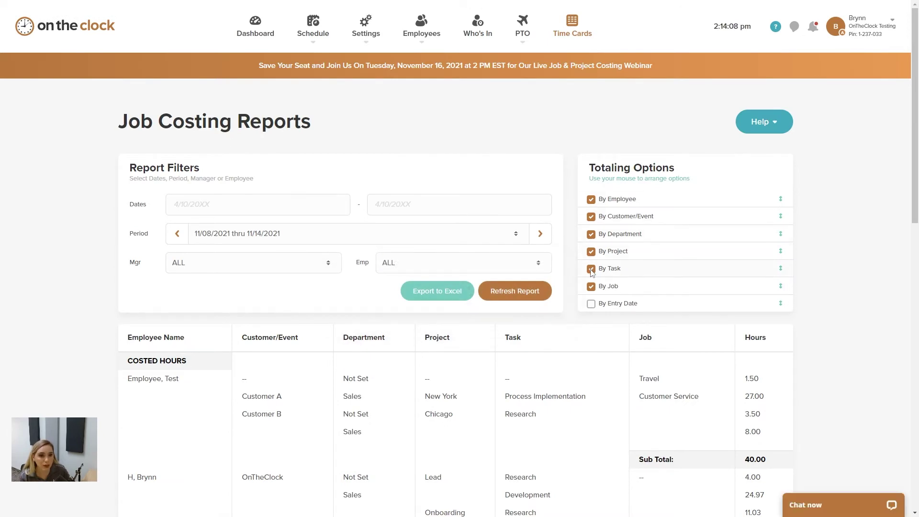
click(591, 270)
click(592, 251)
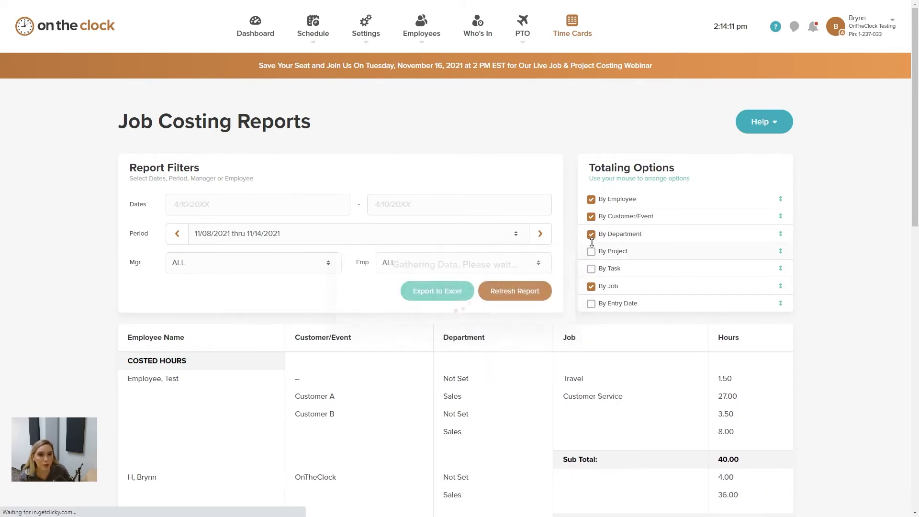
click(591, 235)
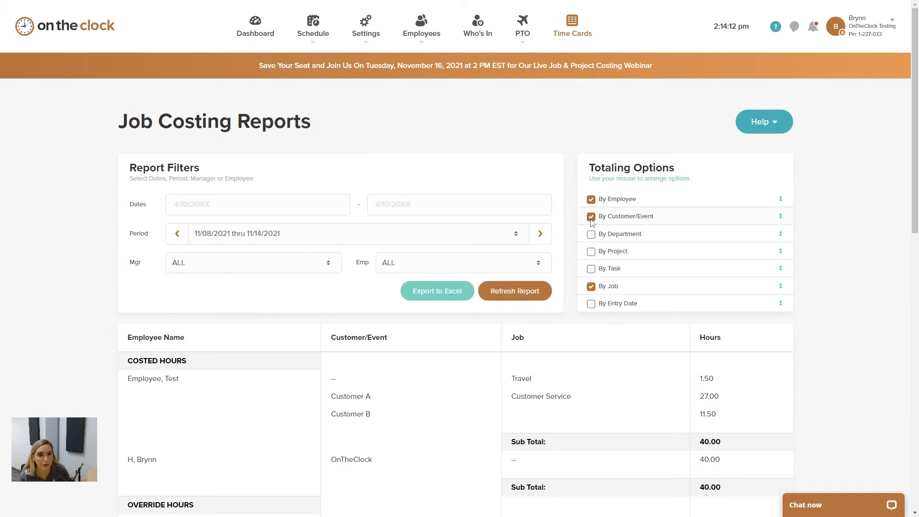
click(591, 218)
drag(611, 286, 624, 214)
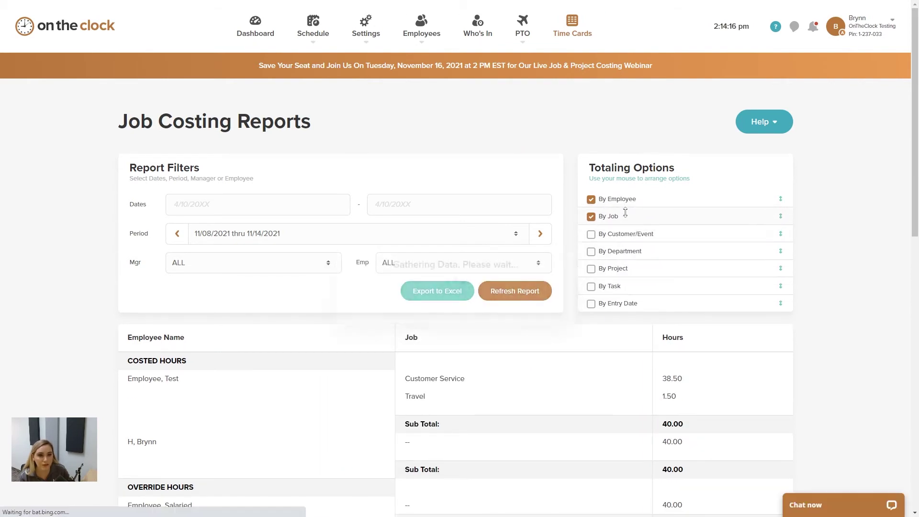
Add totaling by entry date below By Job, and move it above By Employee so the report groups by date first
click(592, 304)
drag(653, 301, 652, 231)
scroll(653, 232, down, 1)
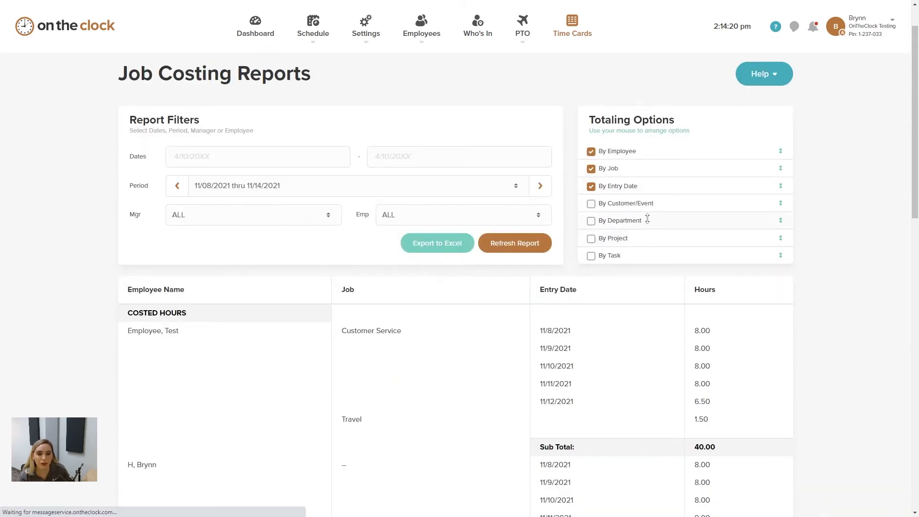
scroll(629, 275, down, 1)
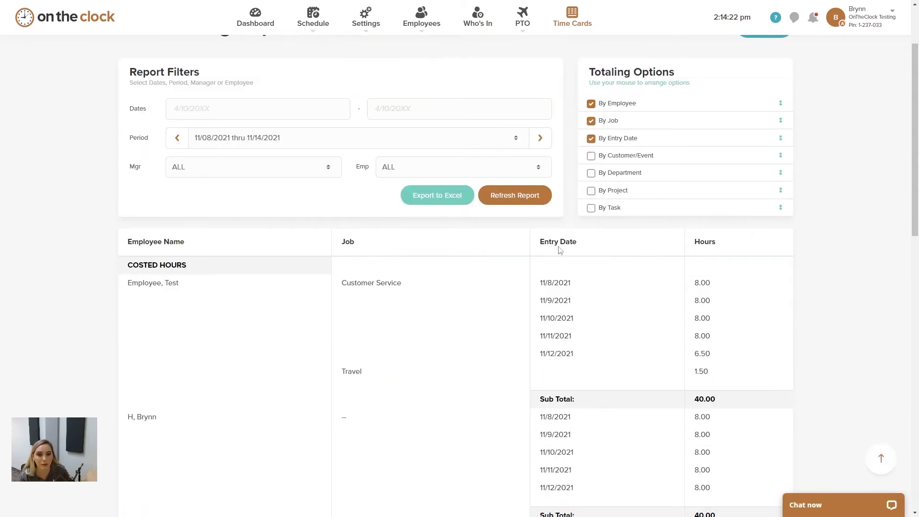
drag(669, 138, 664, 97)
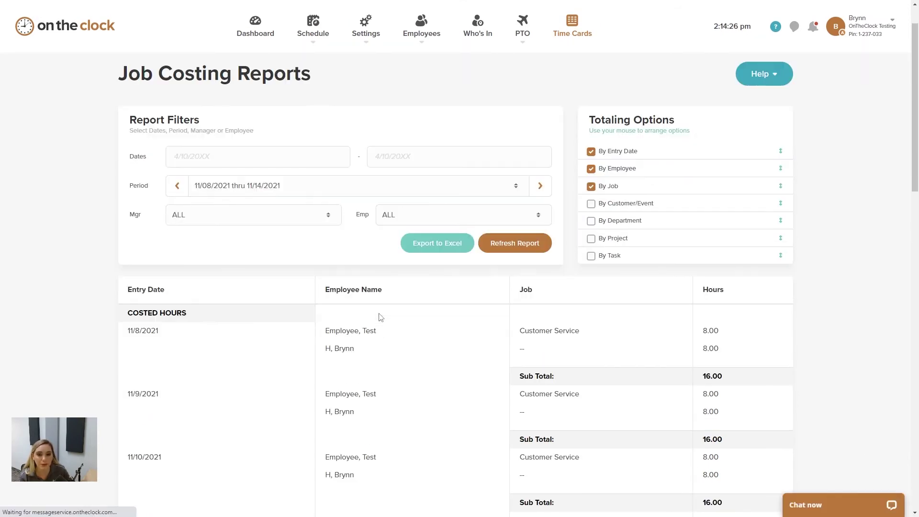
Examine the costed hours, override hours, daily subtotals and grand total in the date-grouped report
scroll(381, 317, down, 2)
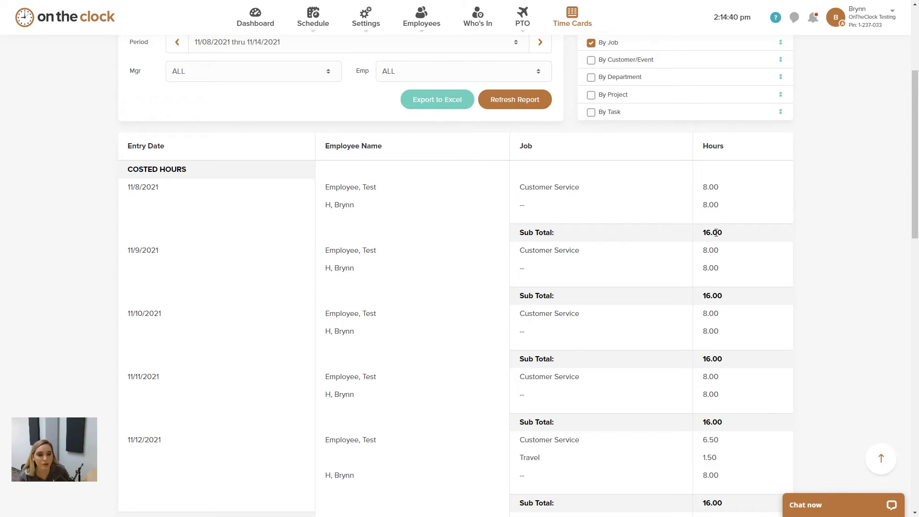
scroll(716, 232, down, 1)
scroll(737, 248, down, 3)
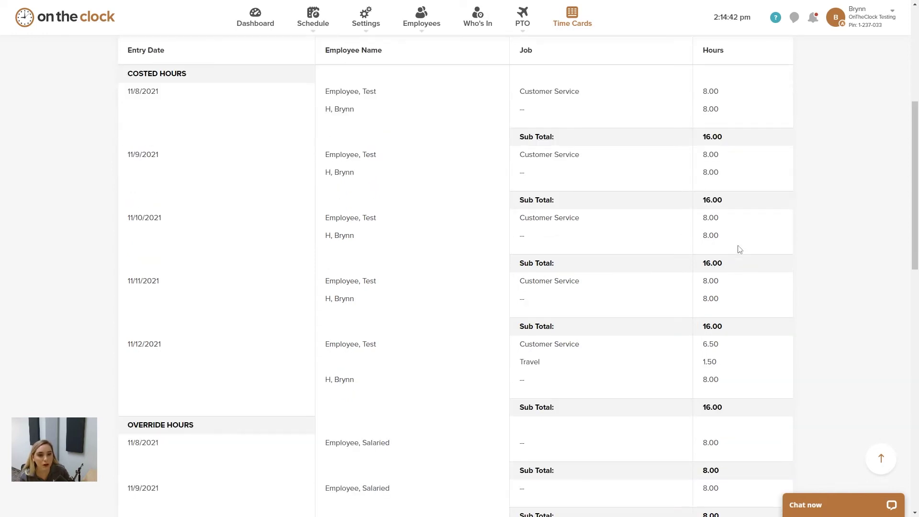
scroll(739, 249, down, 3)
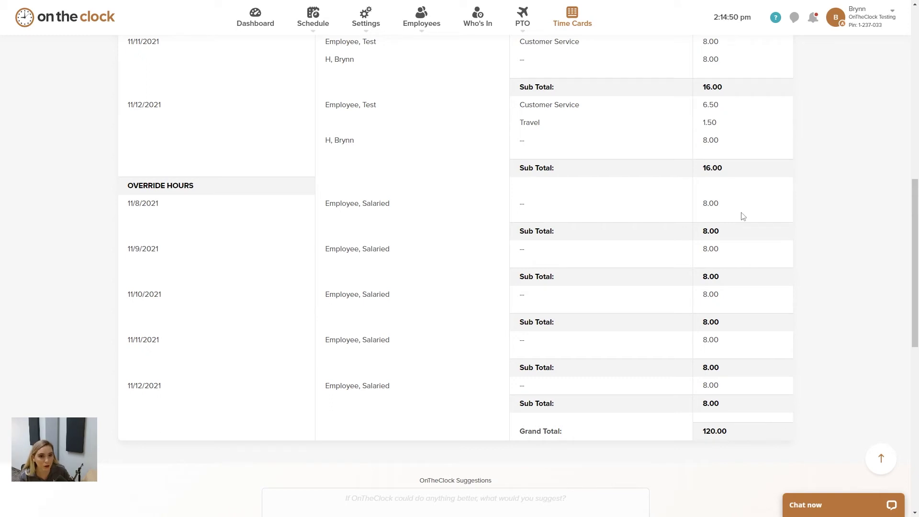
scroll(687, 280, up, 2)
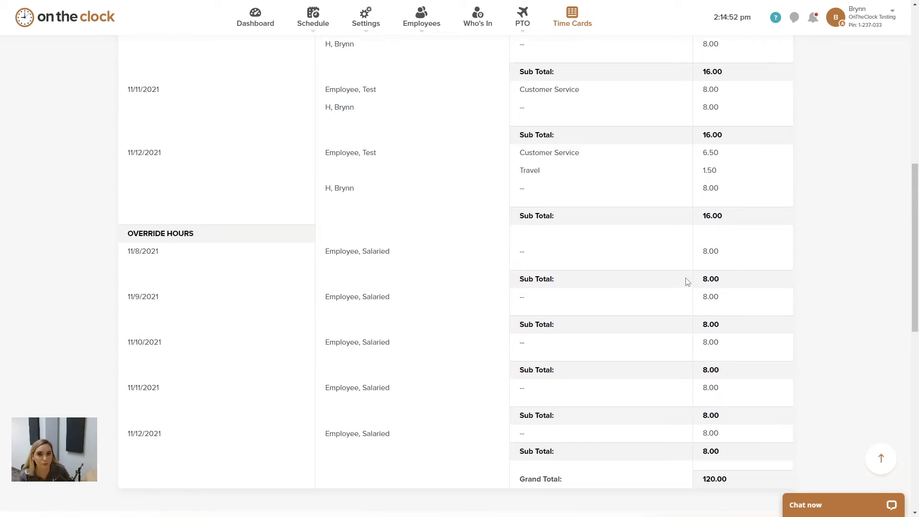
scroll(686, 282, up, 1)
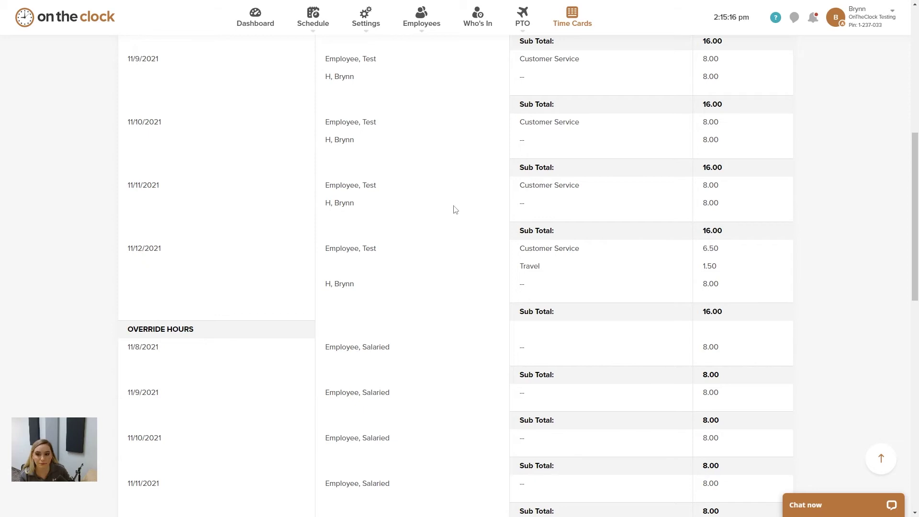
scroll(453, 207, down, 2)
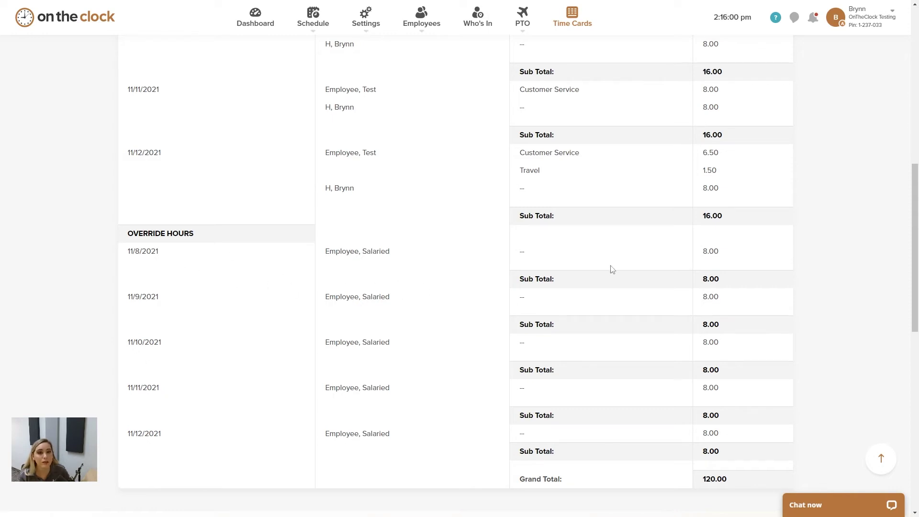
scroll(461, 281, up, 4)
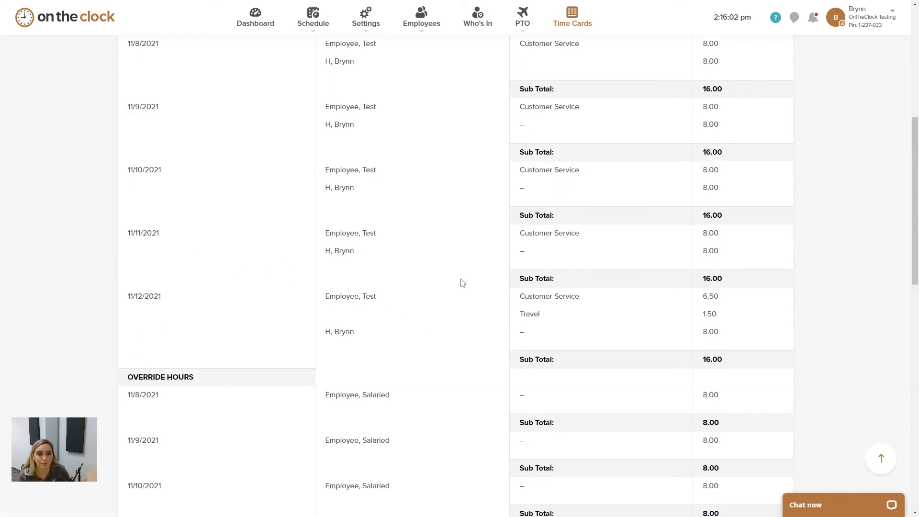
scroll(463, 282, up, 5)
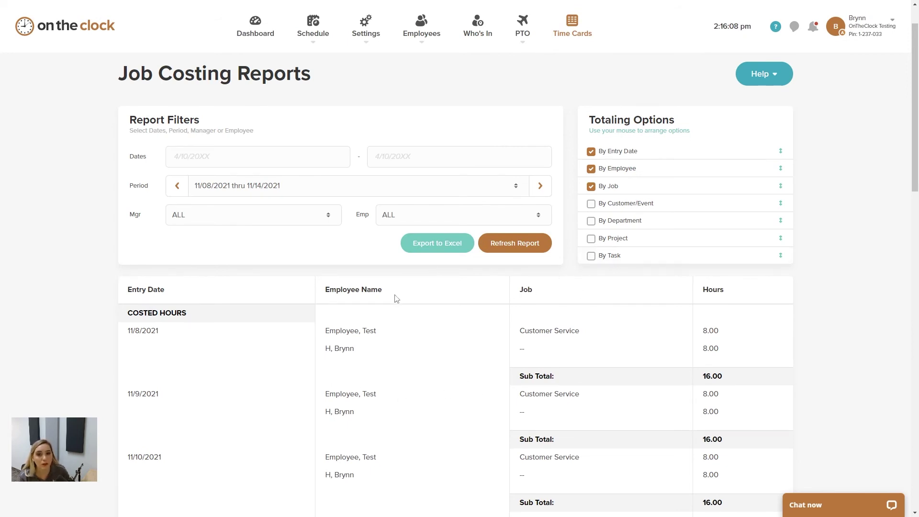
Export the job costing report to Excel and switch to the exported spreadsheet Export (22).xls in Trio Office Calc
click(443, 248)
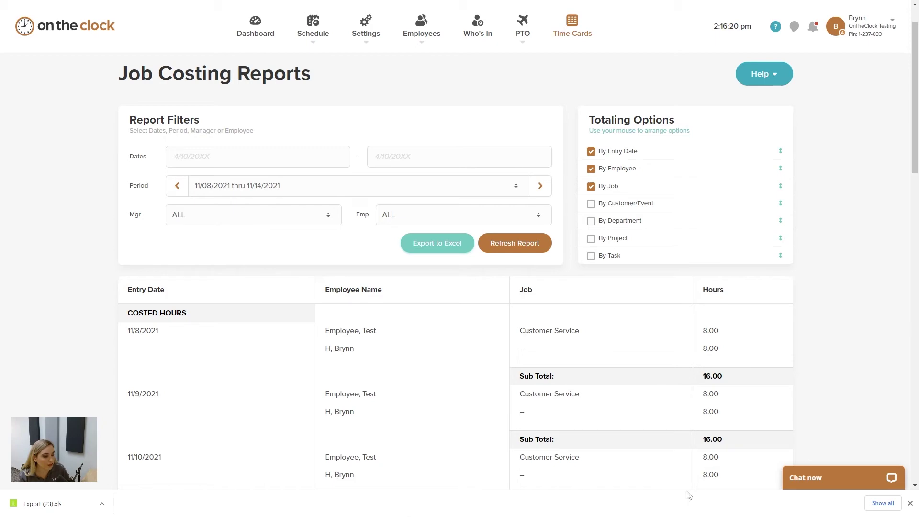
key(alt+Tab)
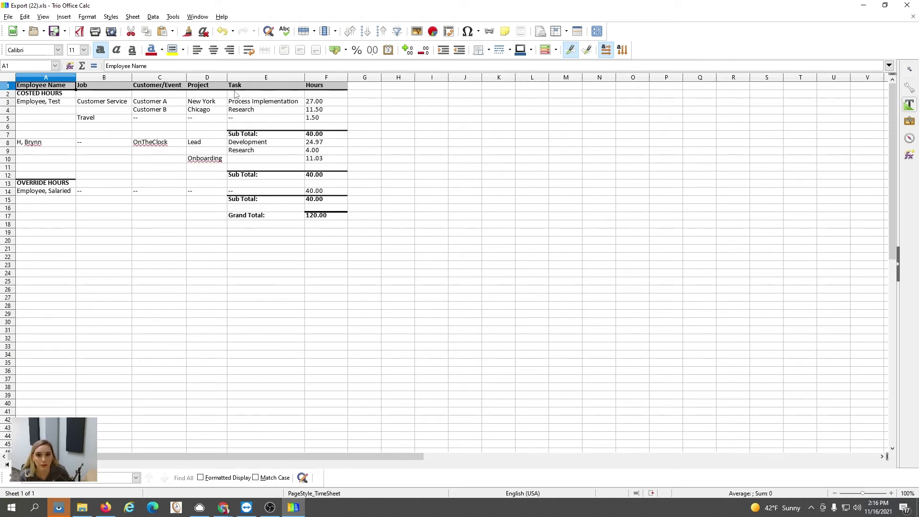
Keep the exported spreadsheet open without saving it, minimize it and switch back to the OnTheClock job costing report
click(908, 6)
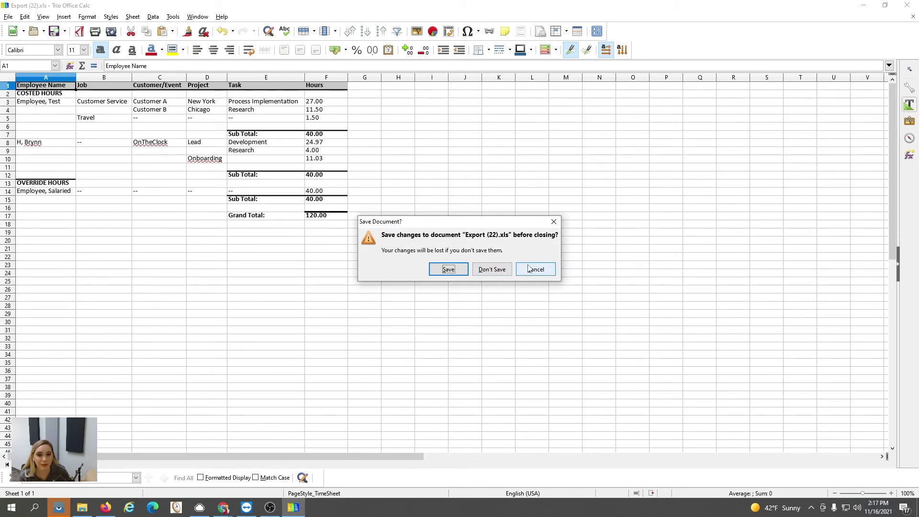
click(536, 270)
click(864, 5)
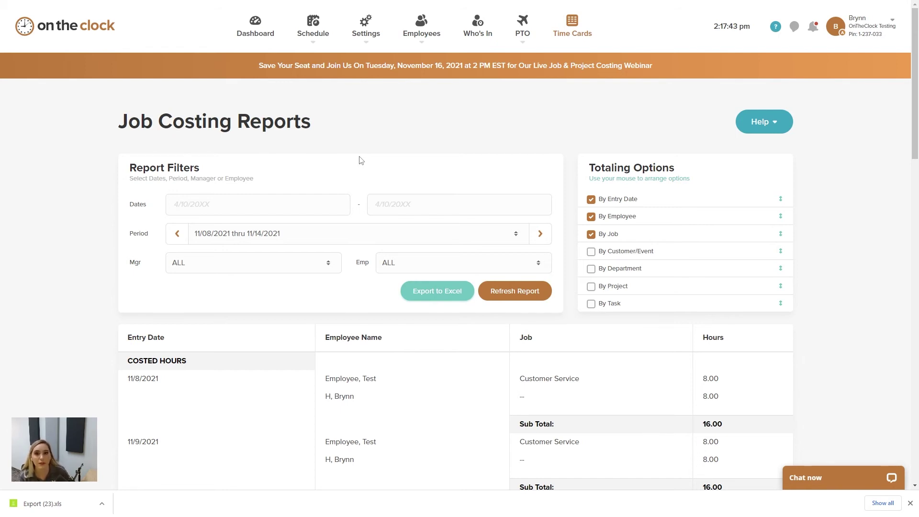
View the list of configured jobs in the Jobs settings, and return to the dashboard
mouse_move(367, 34)
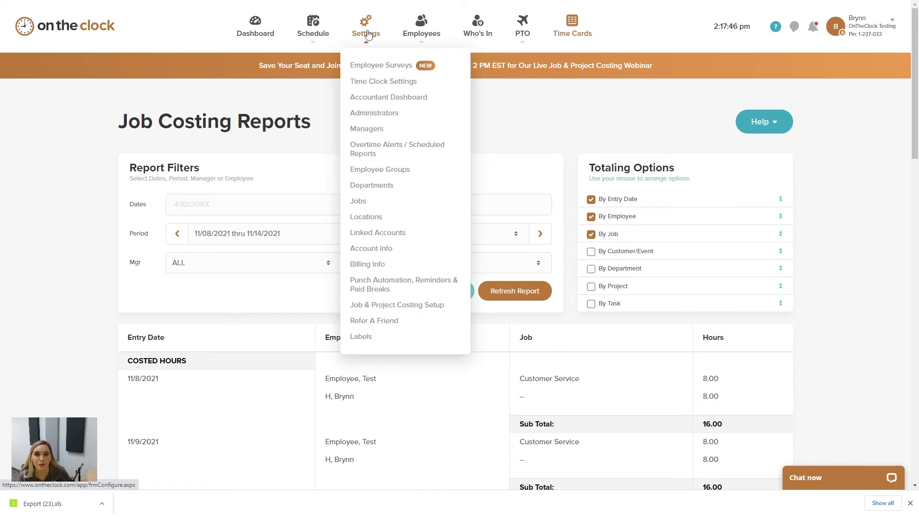
click(359, 201)
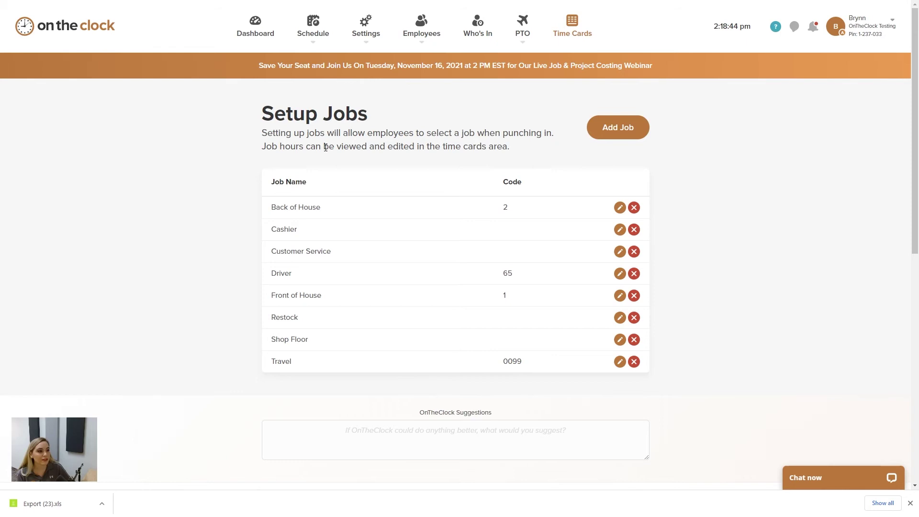
click(250, 34)
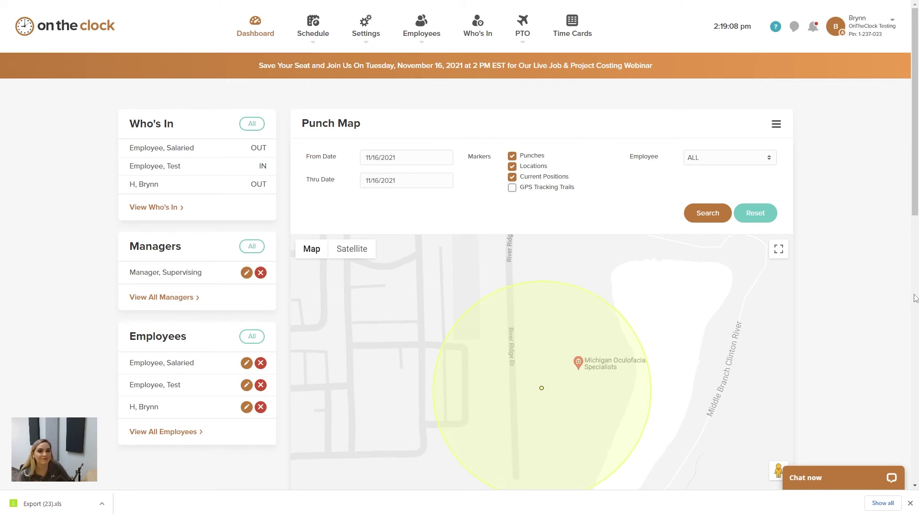
Open the Job & Project Costing Setup page and dismiss the browser's download bar
click(366, 34)
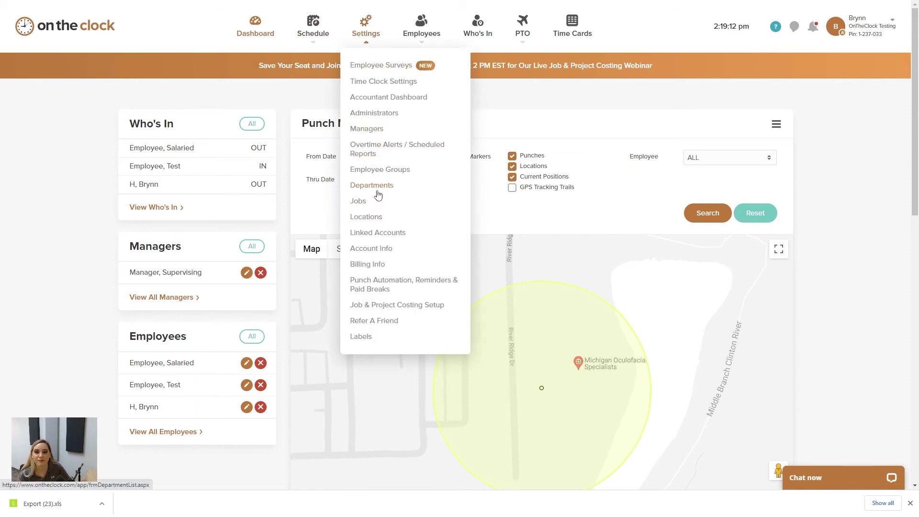
click(371, 306)
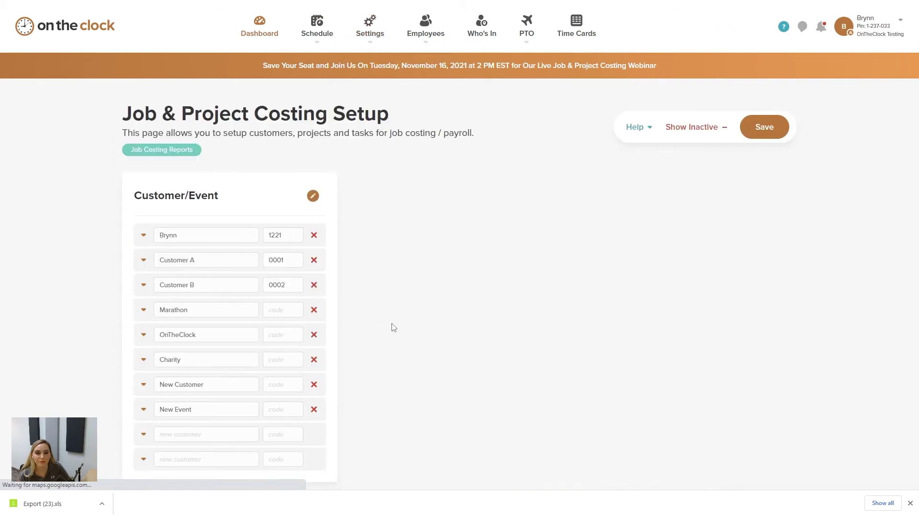
click(910, 504)
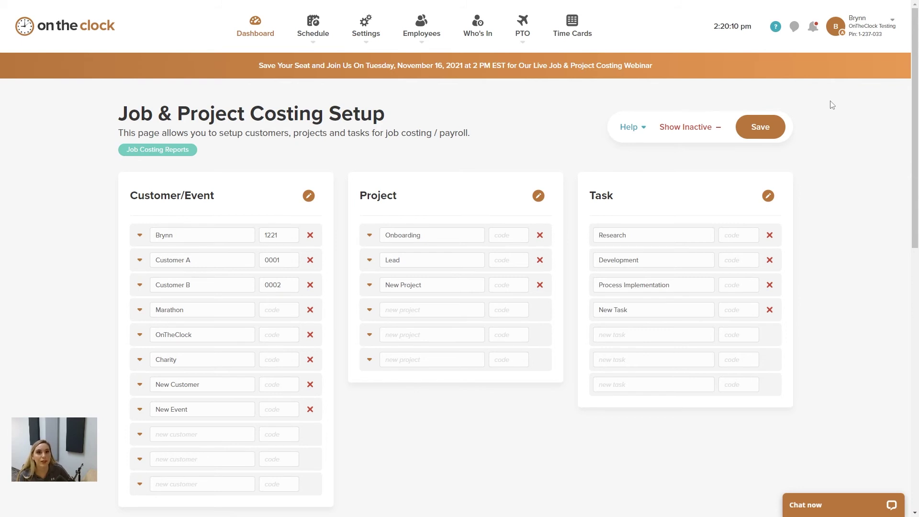
Log out of the administrator account and log in as an employee to reach the punch page
click(852, 35)
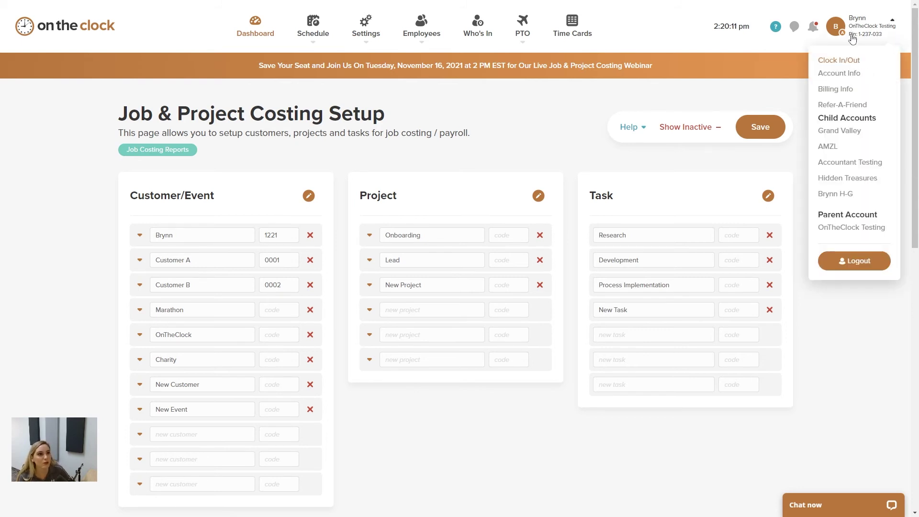
click(857, 262)
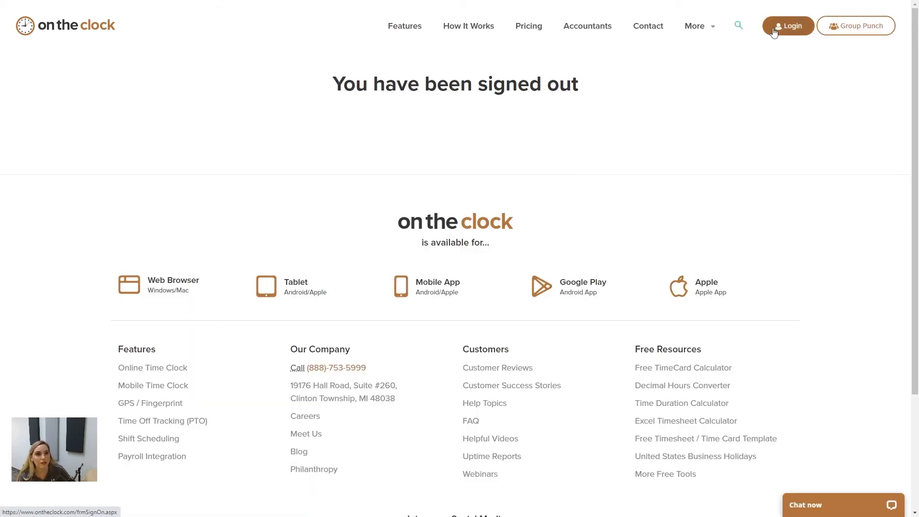
click(778, 27)
click(616, 168)
click(441, 368)
scroll(416, 335, down, 2)
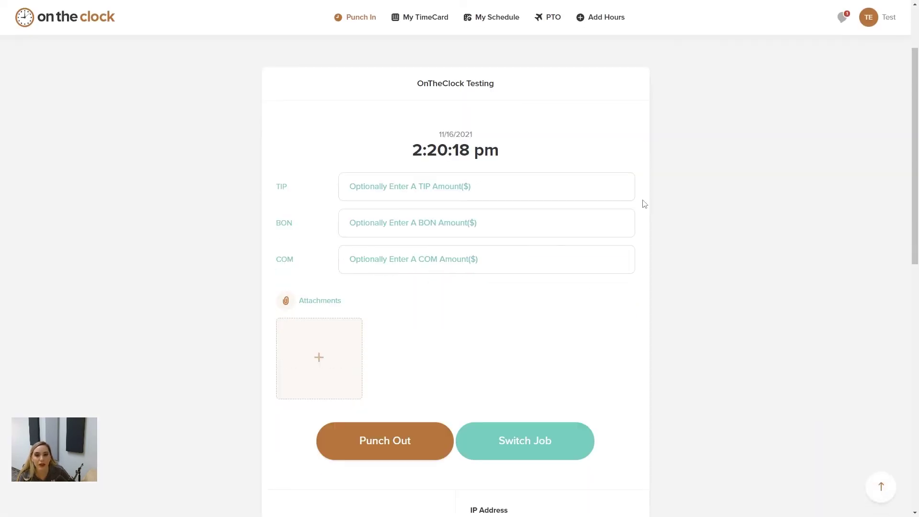
Start switching jobs for the employee's open punch, choosing department Accounting and job Front of House
click(289, 224)
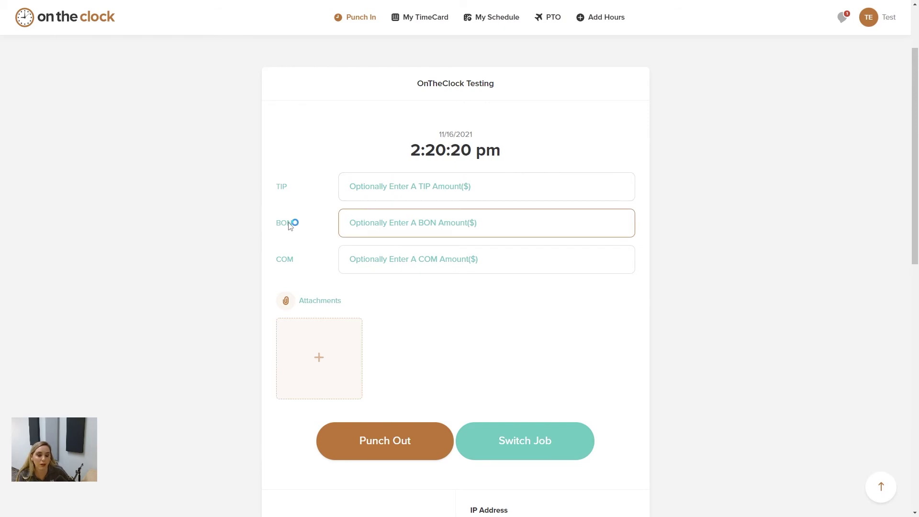
click(299, 277)
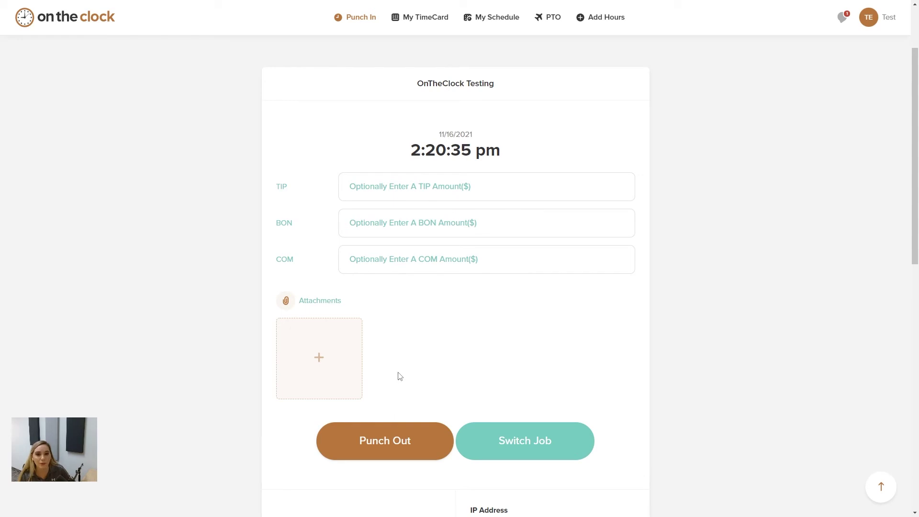
scroll(421, 311, up, 1)
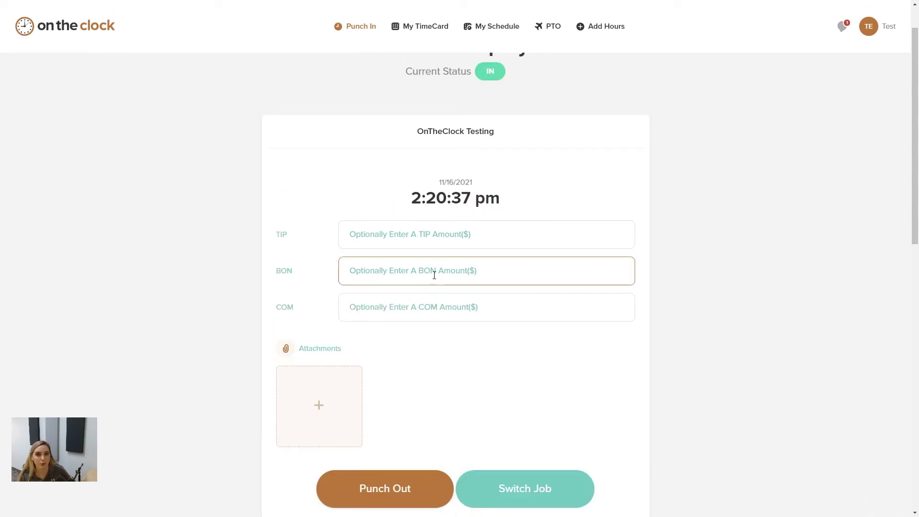
scroll(435, 276, down, 1)
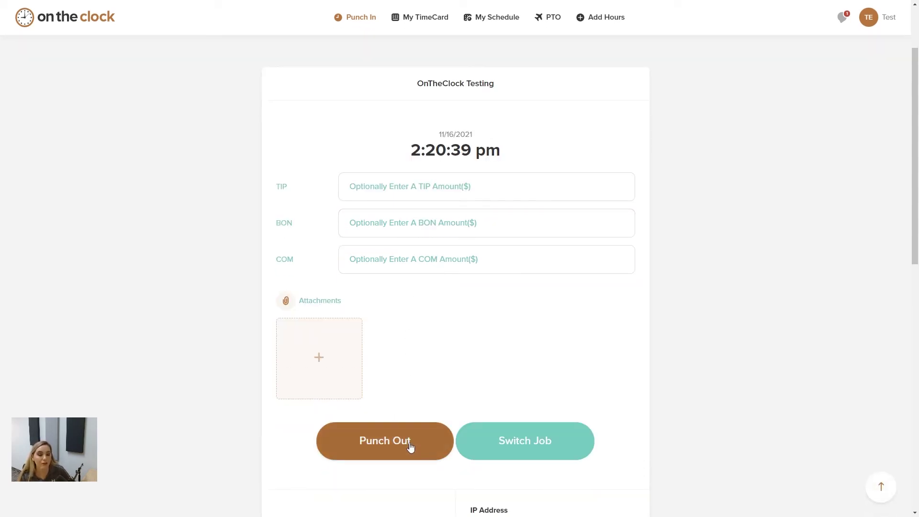
click(559, 453)
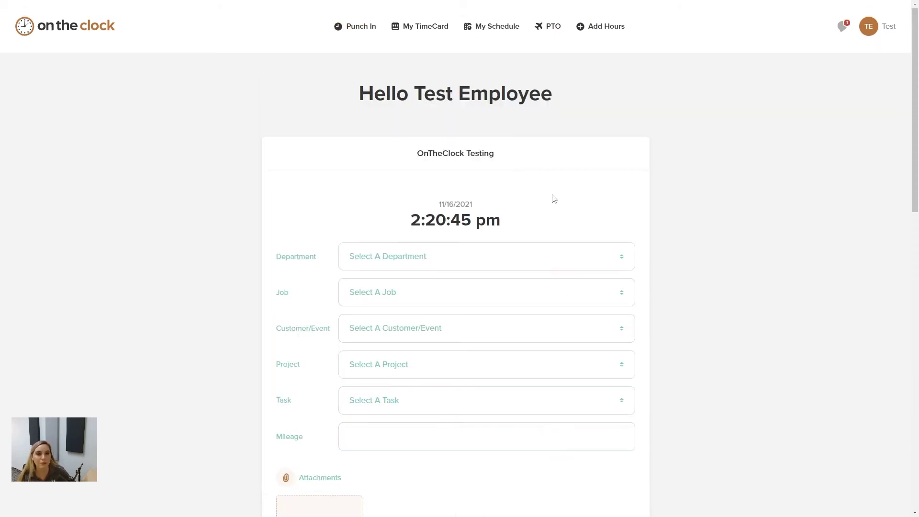
scroll(505, 153, down, 1)
click(404, 220)
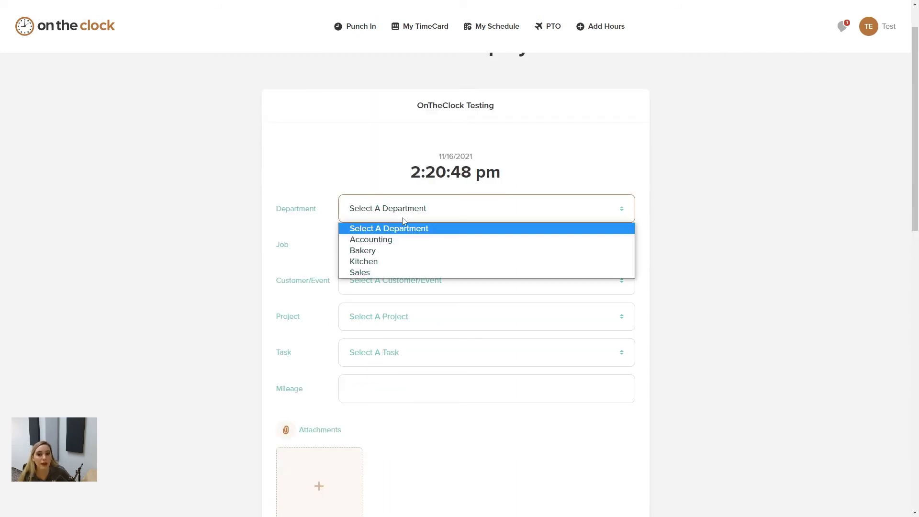
click(401, 243)
click(401, 246)
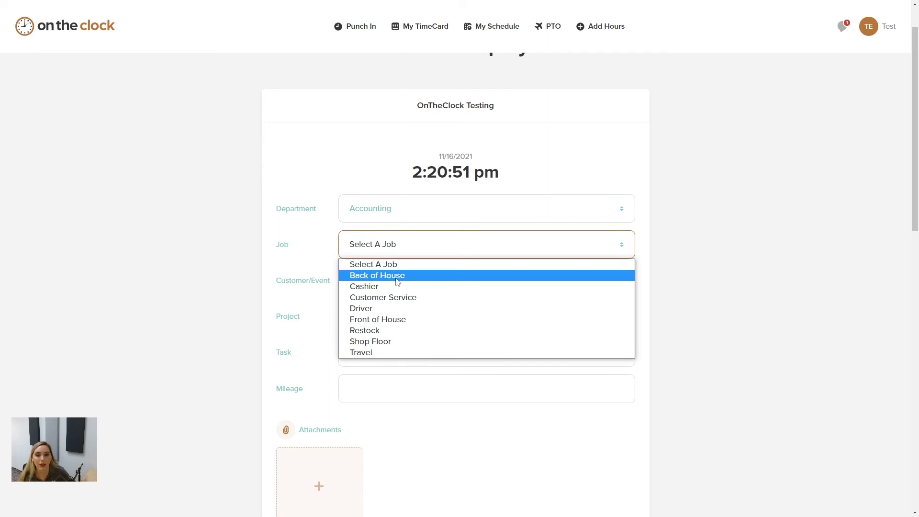
click(388, 320)
Choose the first listed customer/event, project Onboarding and task Process Implementation, and submit the punch update
click(385, 280)
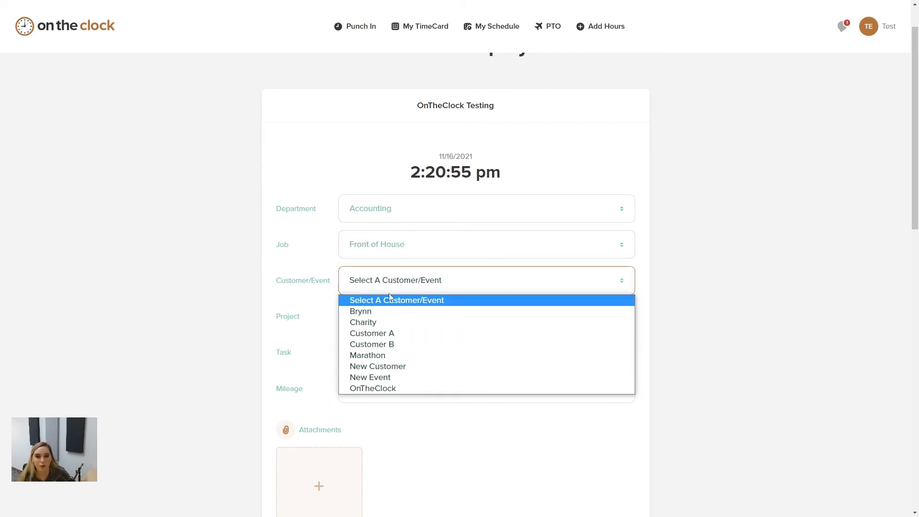
click(388, 312)
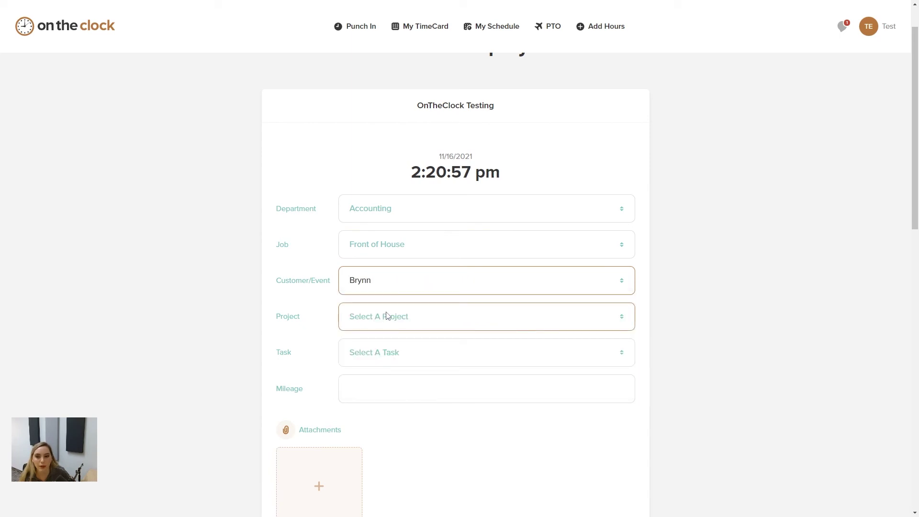
click(387, 316)
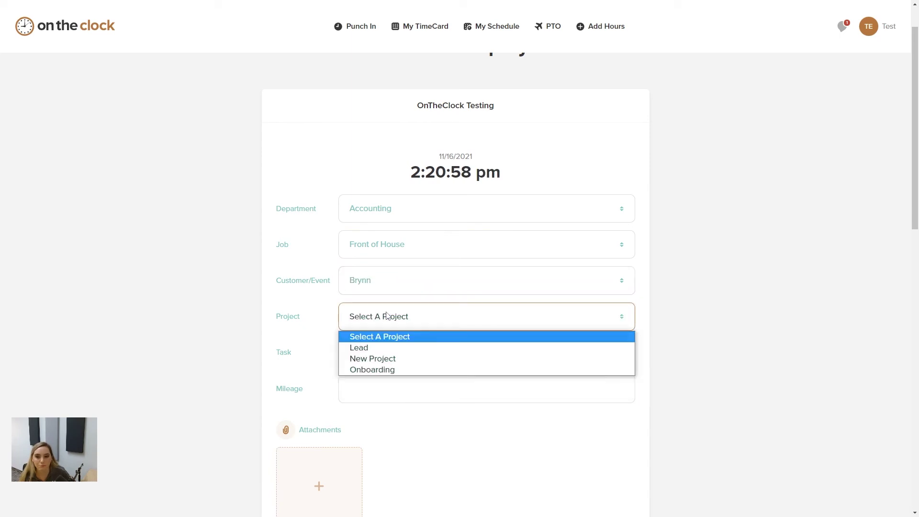
click(387, 369)
click(393, 353)
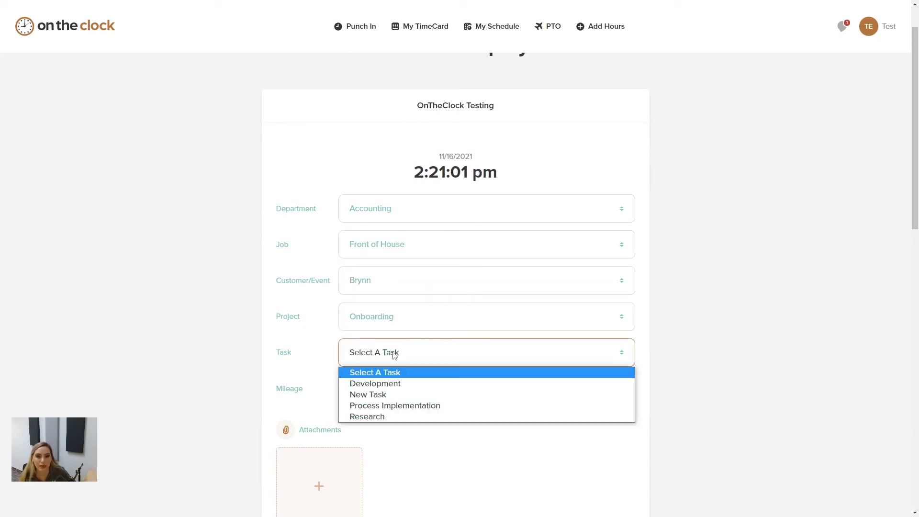
click(393, 406)
scroll(396, 407, down, 2)
scroll(399, 395, down, 1)
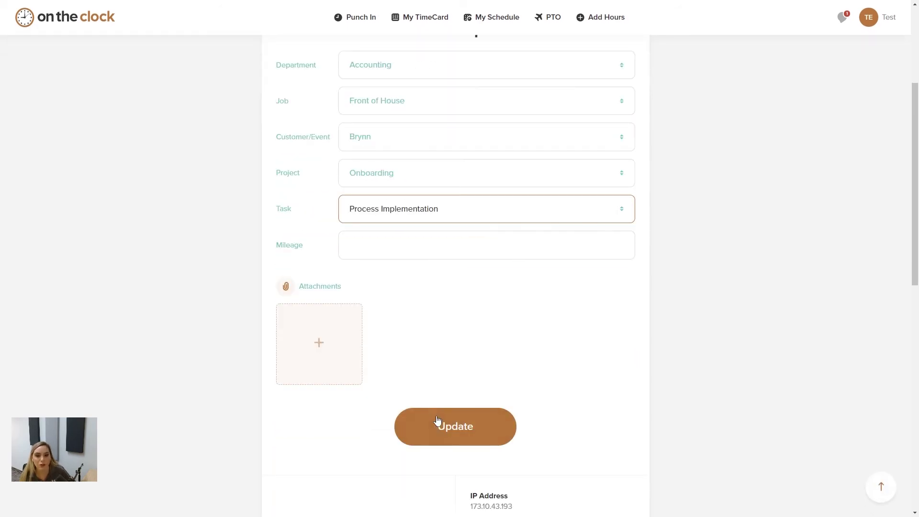
click(467, 429)
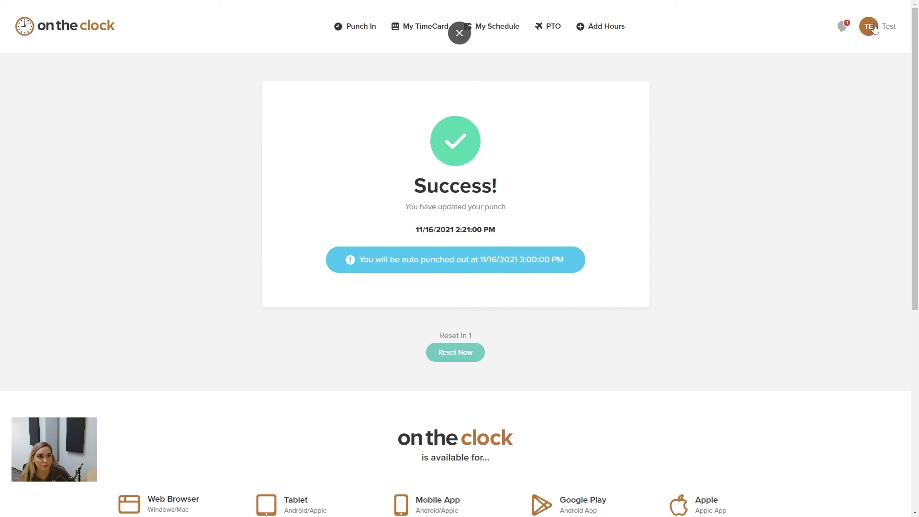
Log back in to the administrator account with the prefilled credentials
click(792, 26)
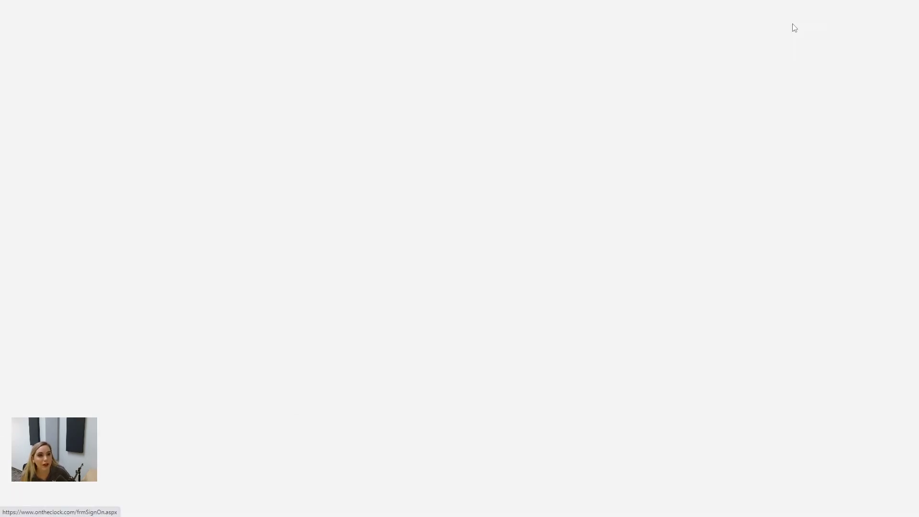
click(294, 158)
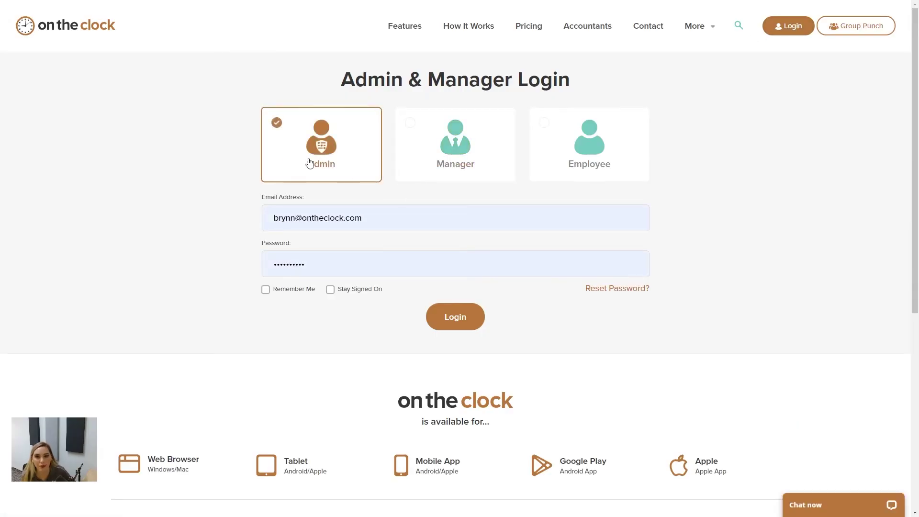
click(448, 317)
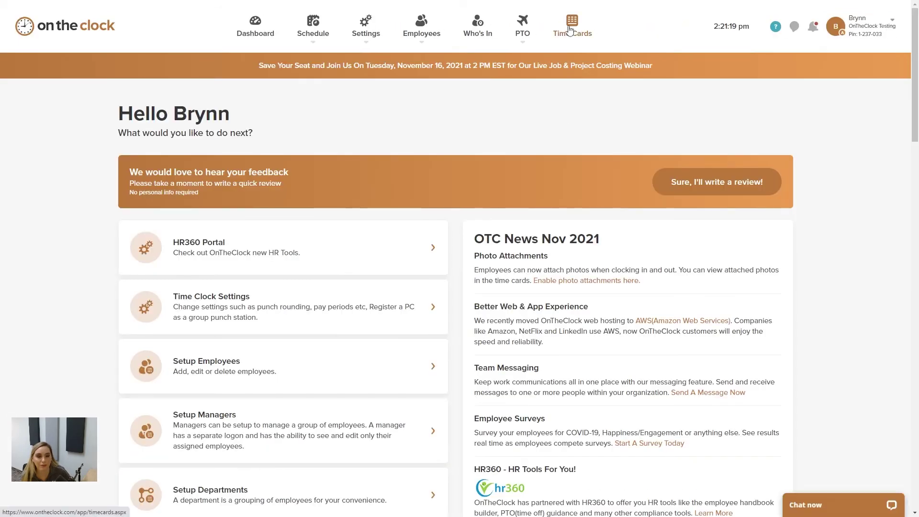
Open the time cards and bring up the test employee's 11/16/2021 entry for adjustment
click(570, 28)
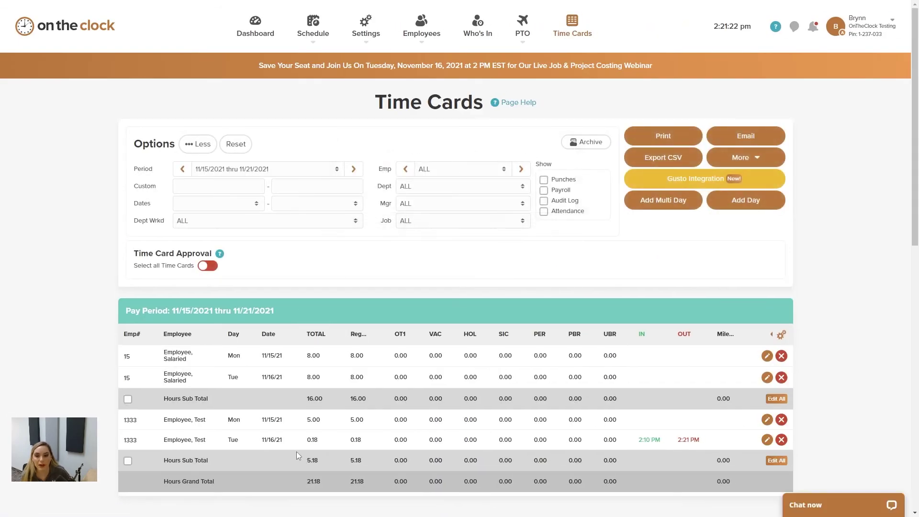
click(338, 441)
click(302, 117)
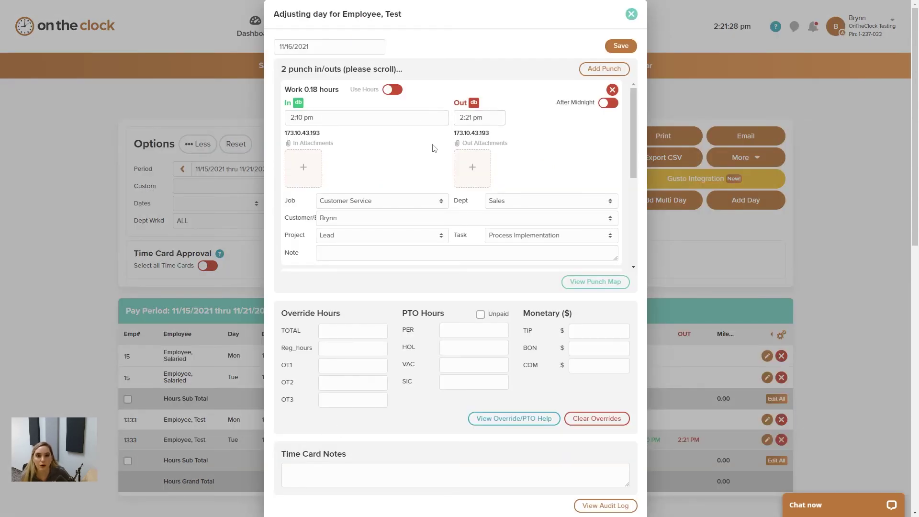
Compare the times and costing selections of both punches on 11/16/2021, and save the day's entry
scroll(433, 148, down, 1)
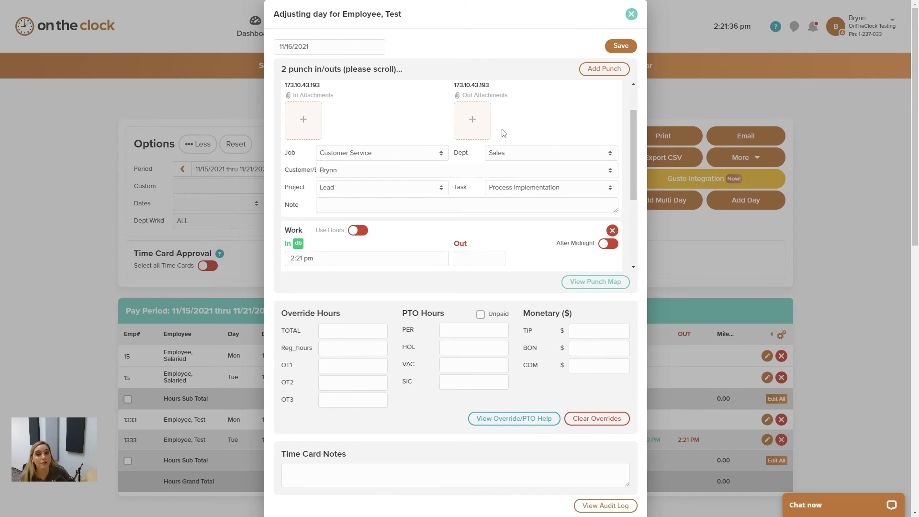
scroll(503, 133, down, 2)
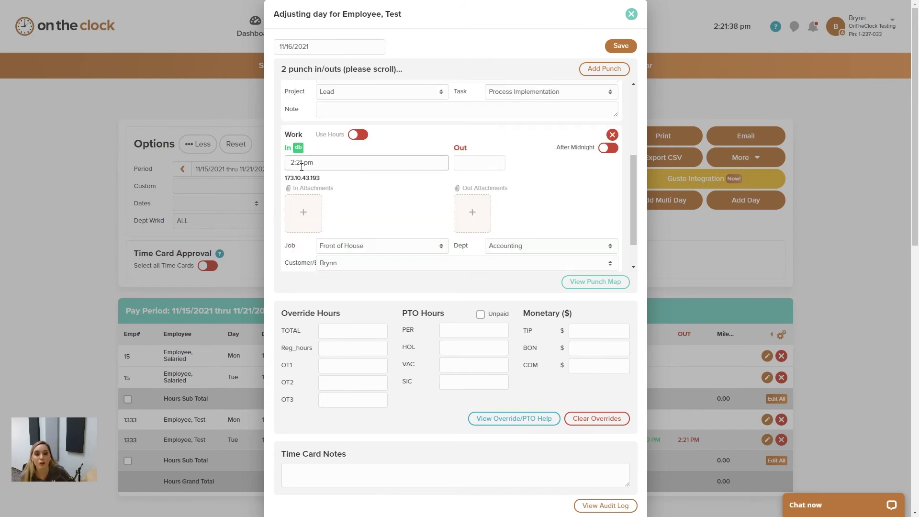
scroll(302, 167, up, 3)
scroll(407, 137, down, 2)
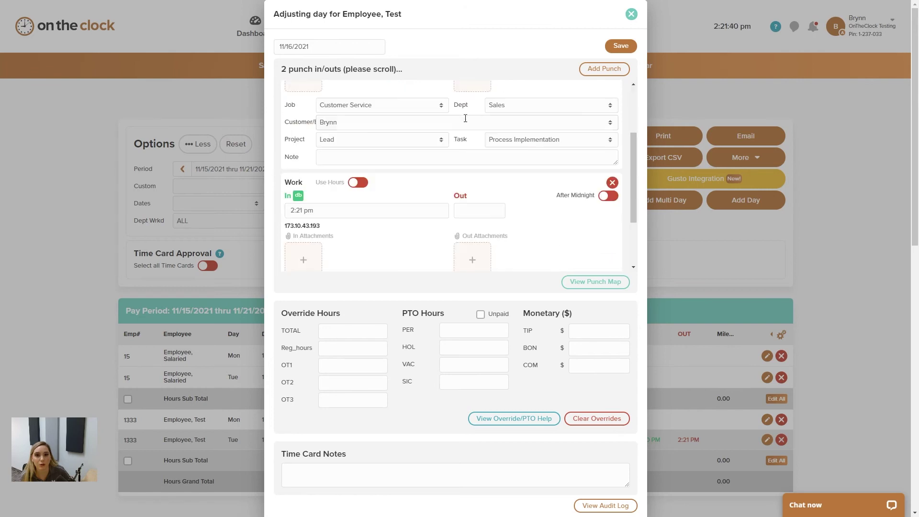
scroll(335, 163, down, 1)
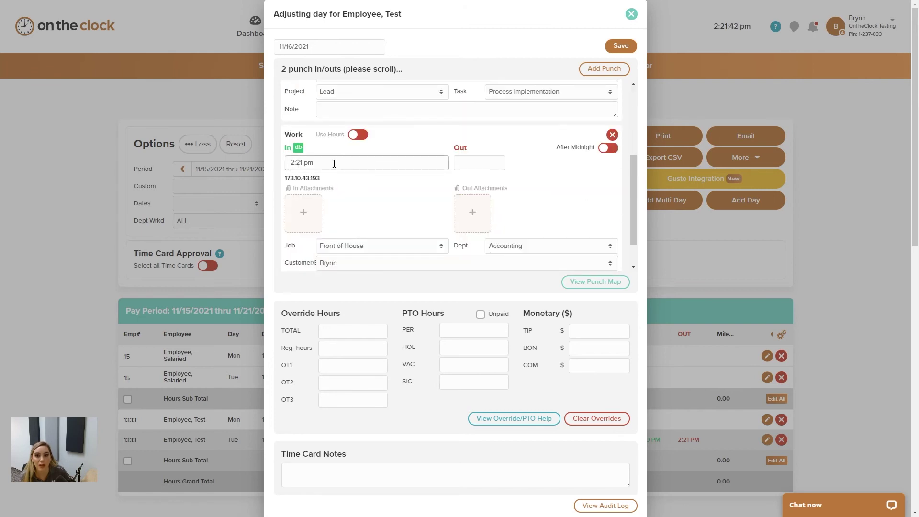
scroll(335, 165, down, 1)
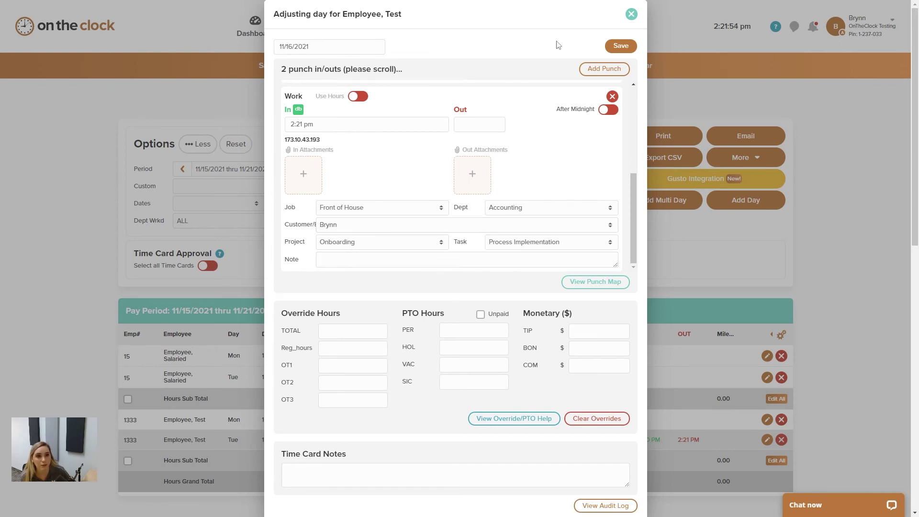
click(617, 46)
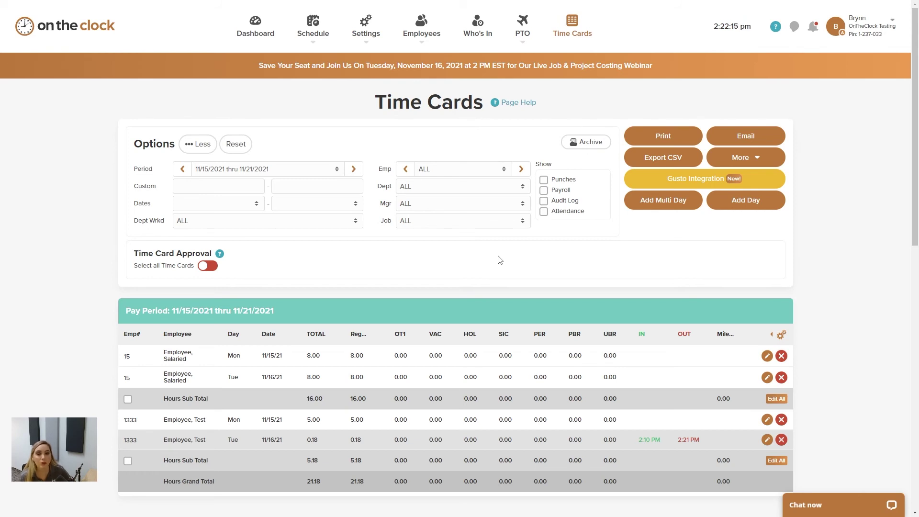
Review the customers, projects and tasks in the Job & Project Costing Setup, and open the test employee's profile
mouse_move(366, 30)
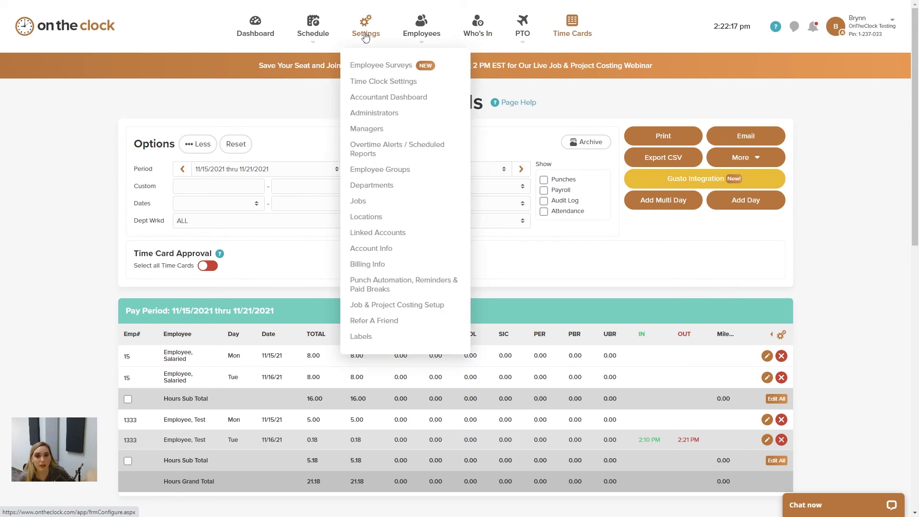
click(367, 305)
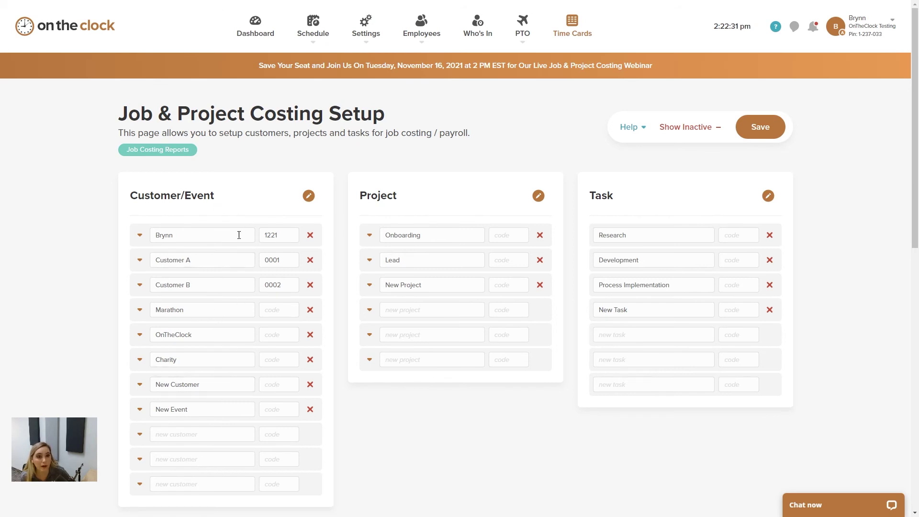
mouse_move(407, 38)
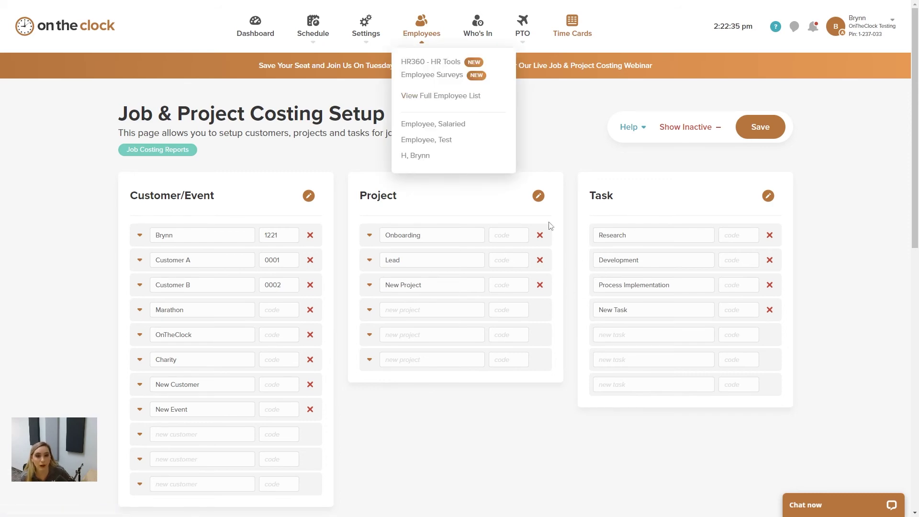
click(450, 146)
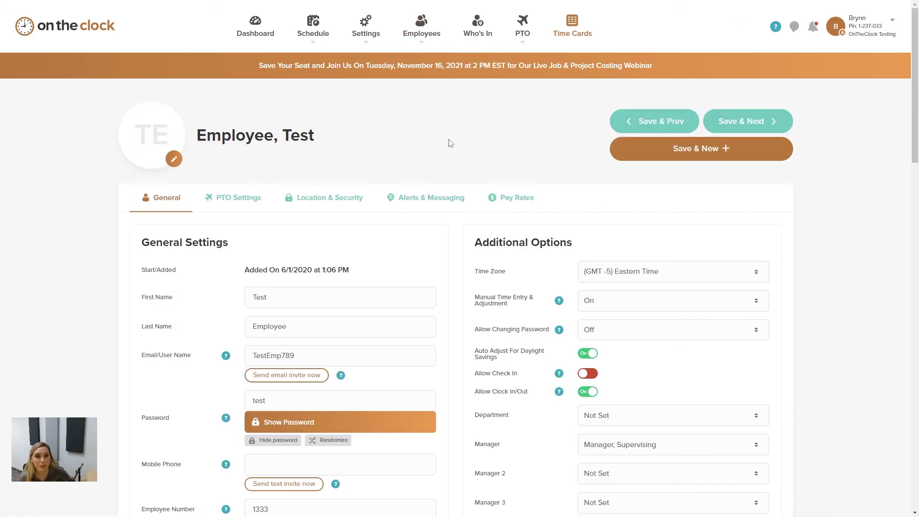
Turn off the test employee's project, task and job selection and department transferring, leaving Customer/Event Selection on, and save the settings
scroll(417, 165, down, 3)
scroll(411, 171, down, 7)
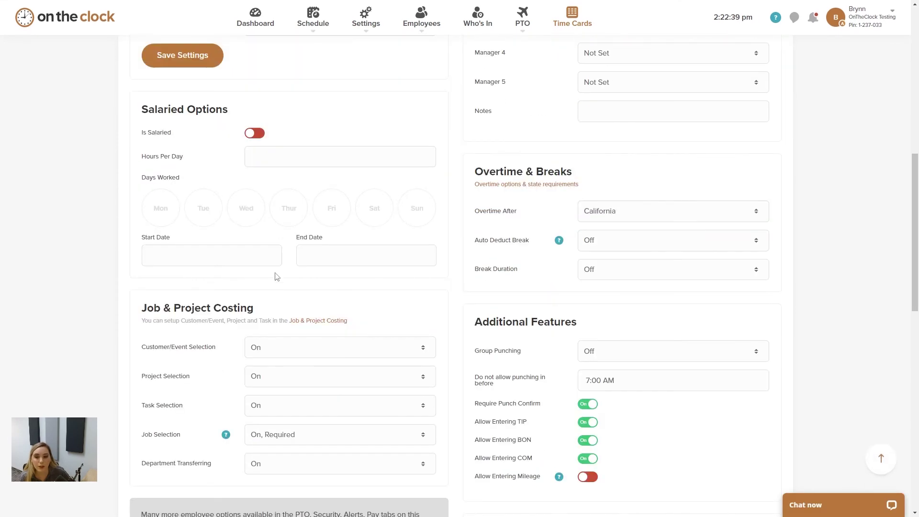
click(286, 379)
click(283, 392)
click(281, 406)
click(269, 422)
click(266, 434)
click(267, 451)
click(266, 454)
click(267, 425)
scroll(334, 386, down, 1)
scroll(332, 373, down, 3)
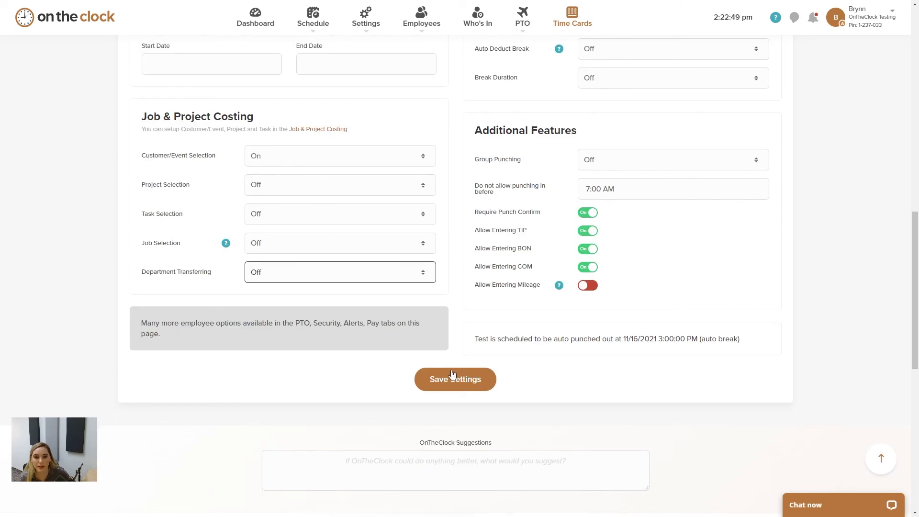
click(450, 384)
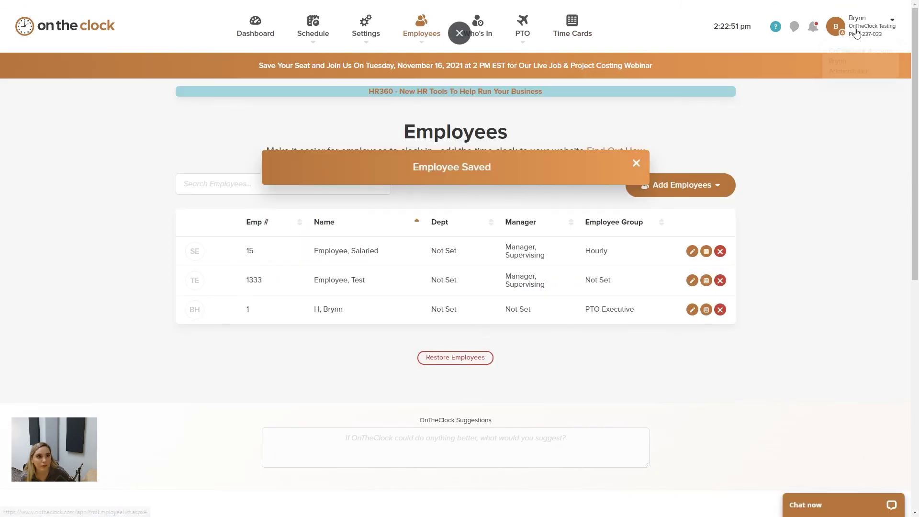
Switch from the administrator account to the test employee's login with the prefilled credentials, and open the punch update form
click(862, 19)
click(844, 259)
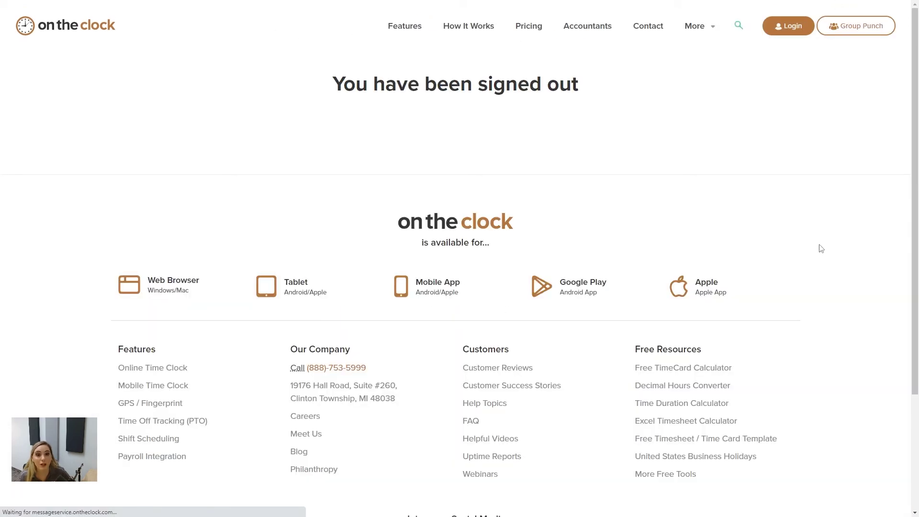
click(785, 28)
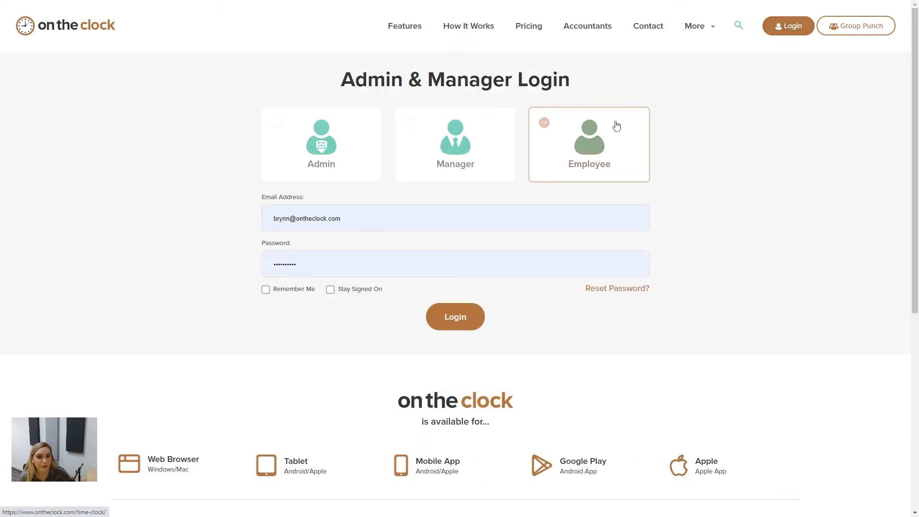
click(616, 123)
click(470, 365)
scroll(521, 349, down, 3)
click(508, 391)
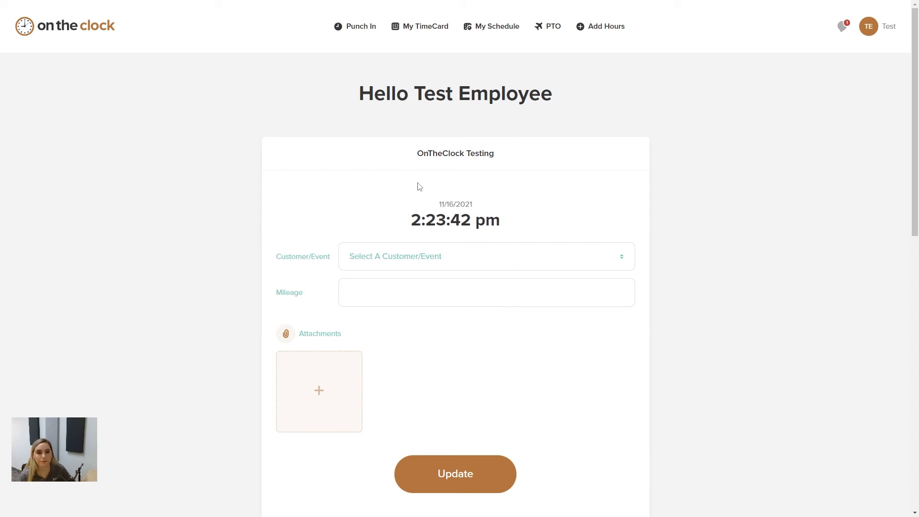
Log out of the test employee account and log back in as administrator with the prefilled credentials
click(868, 28)
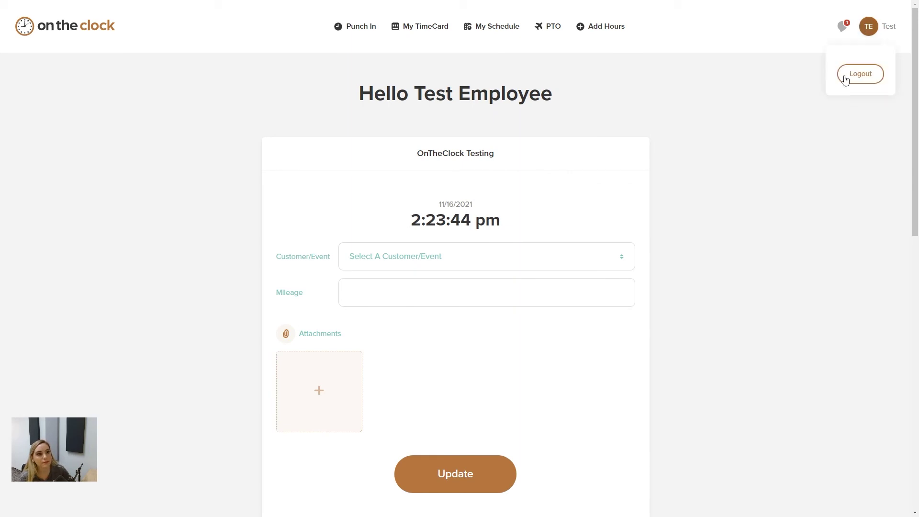
click(861, 75)
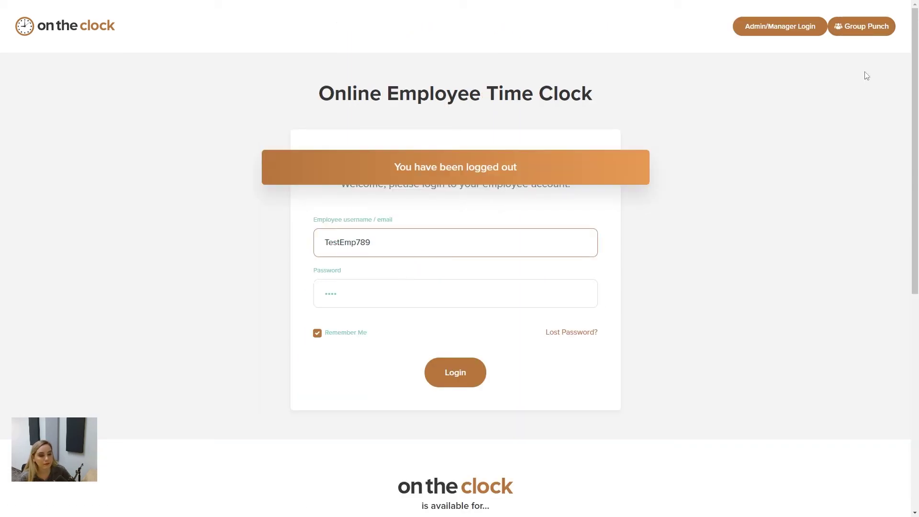
click(750, 36)
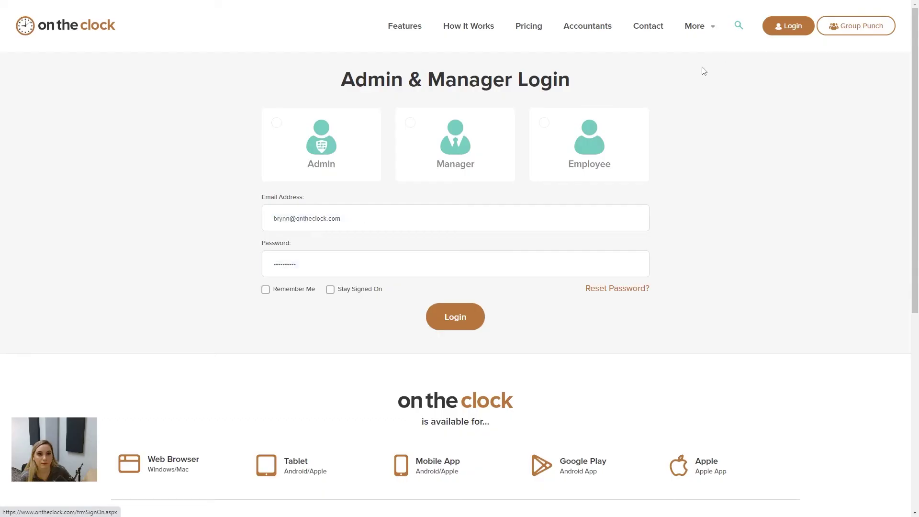
click(279, 152)
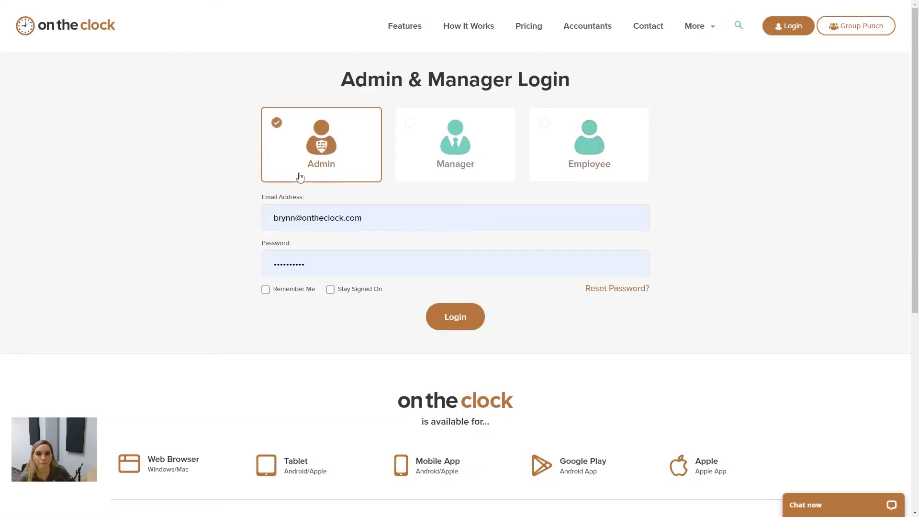
click(450, 317)
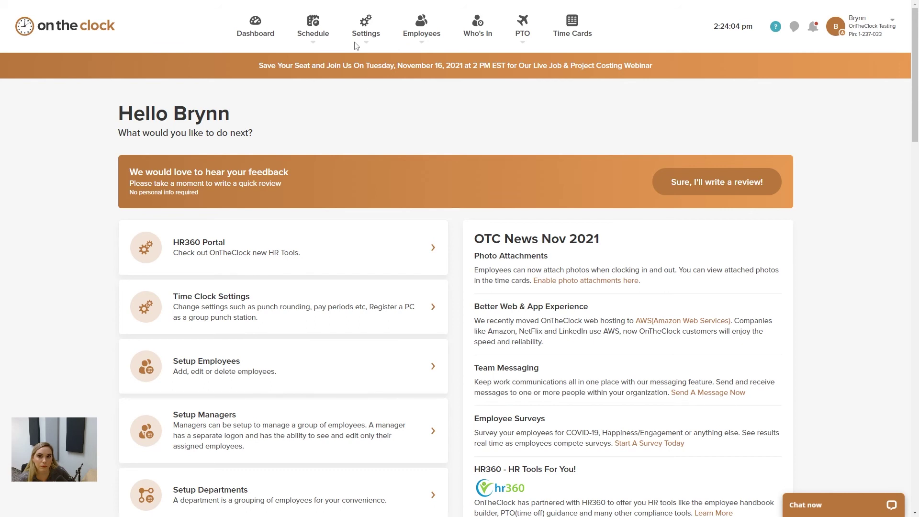
In the employee schedule, add a Day (8:00 am - 6:00 pm) shift for the test employee on 11/15/2021
mouse_move(323, 38)
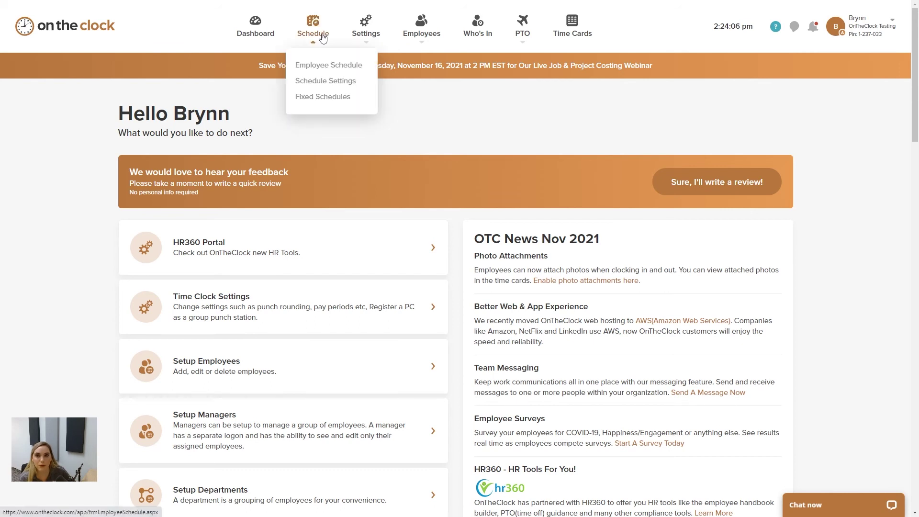
click(314, 66)
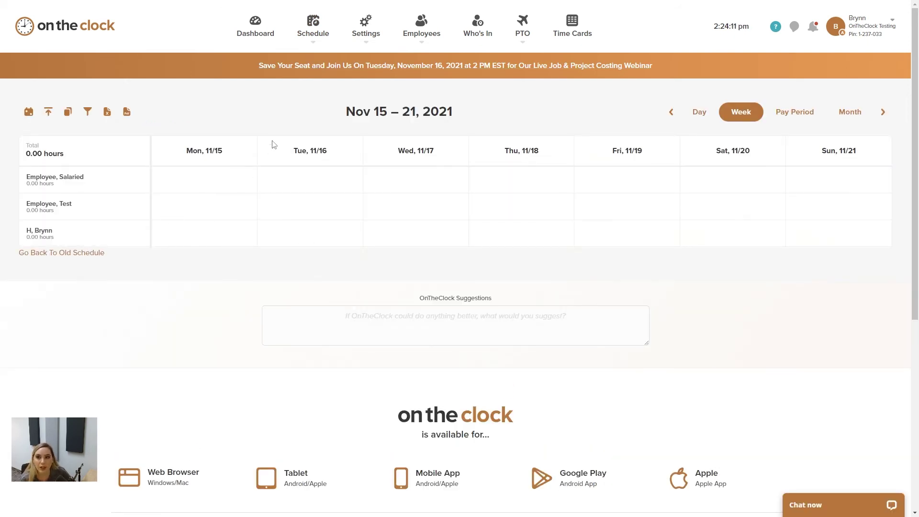
click(237, 206)
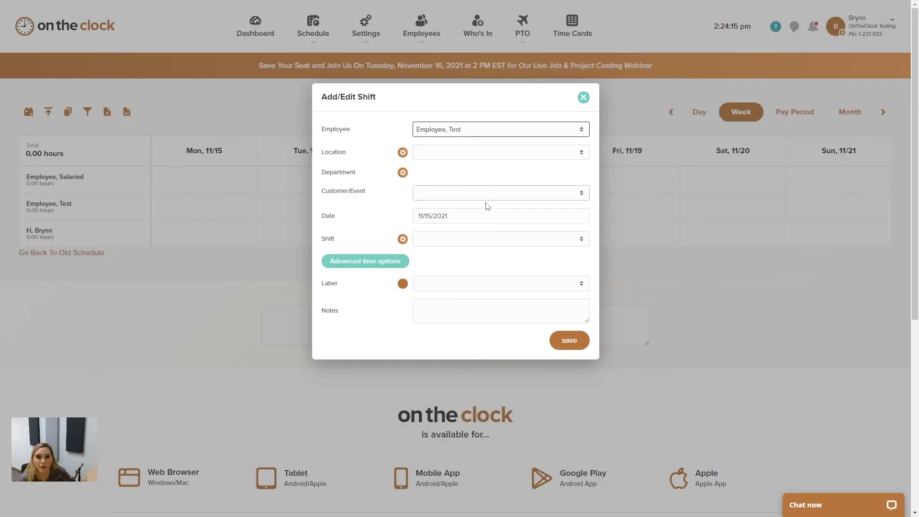
click(457, 240)
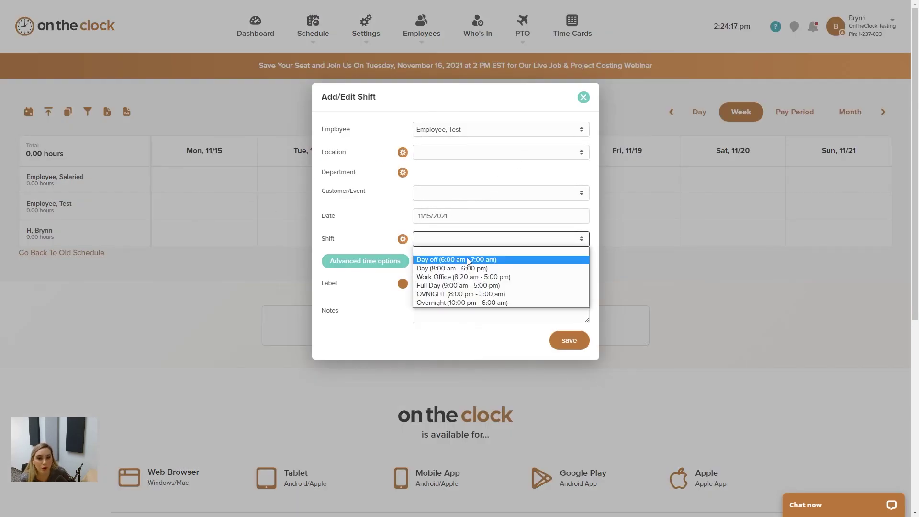
click(482, 268)
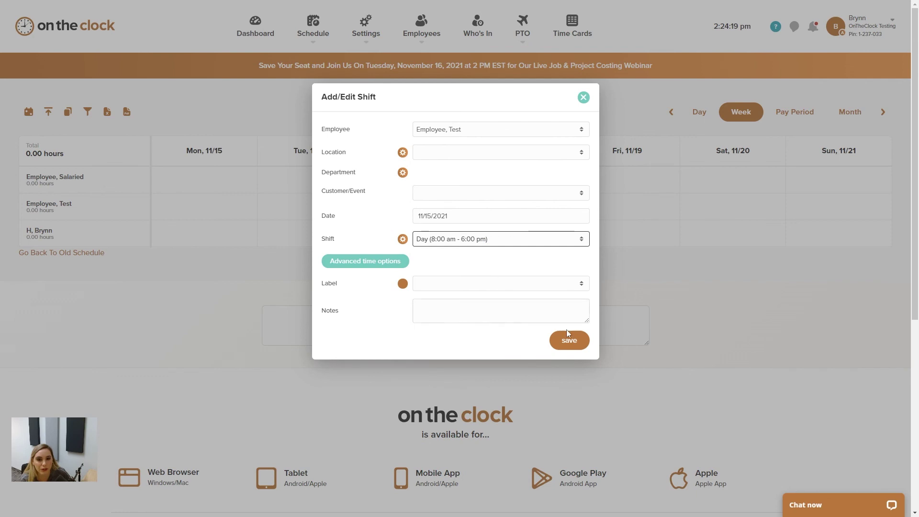
click(569, 341)
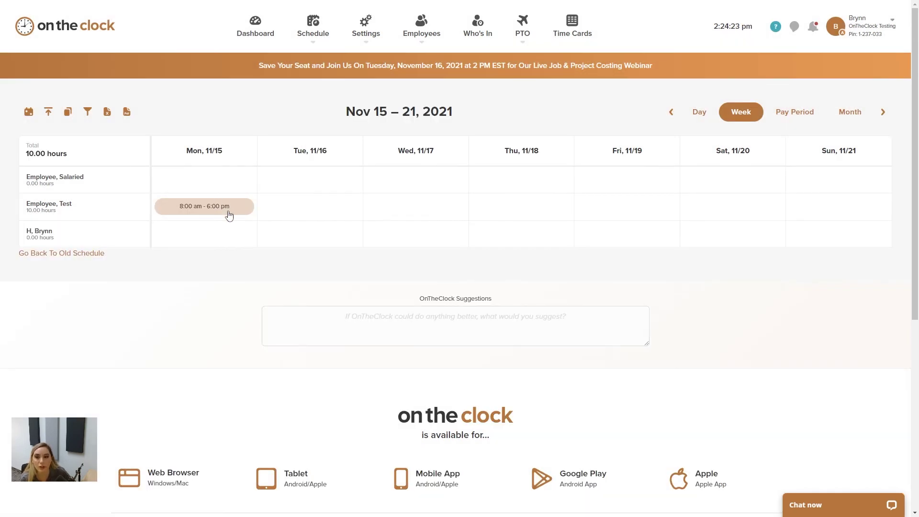
Open the test employee's 11/15 shift for editing and bring up its options for copying to other employees and dates
click(232, 215)
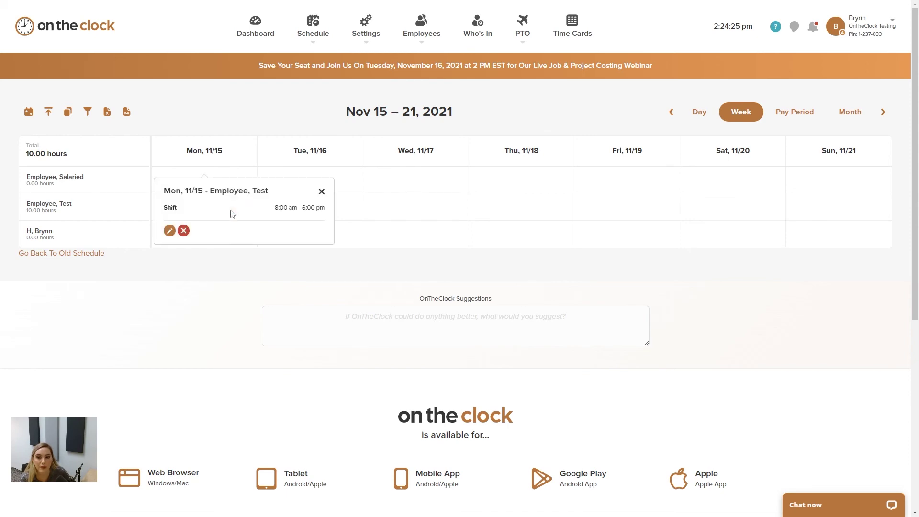
click(170, 231)
scroll(603, 277, down, 1)
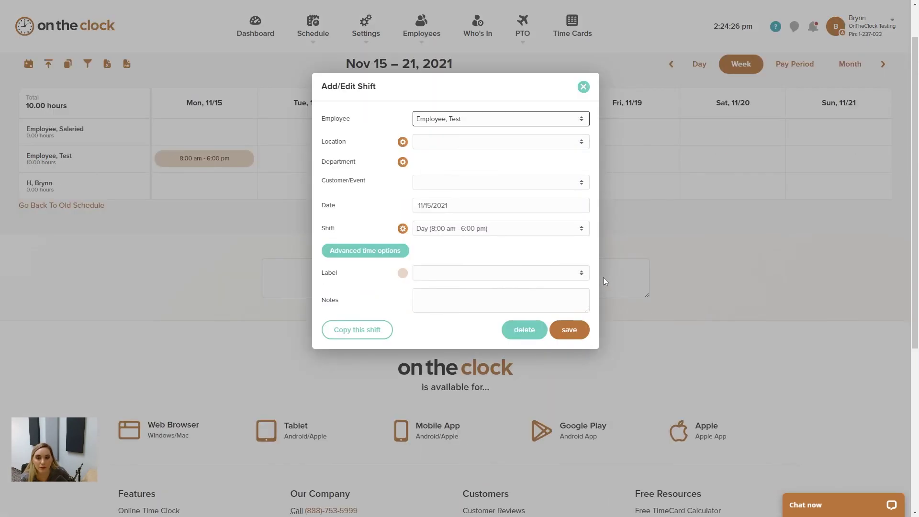
click(384, 331)
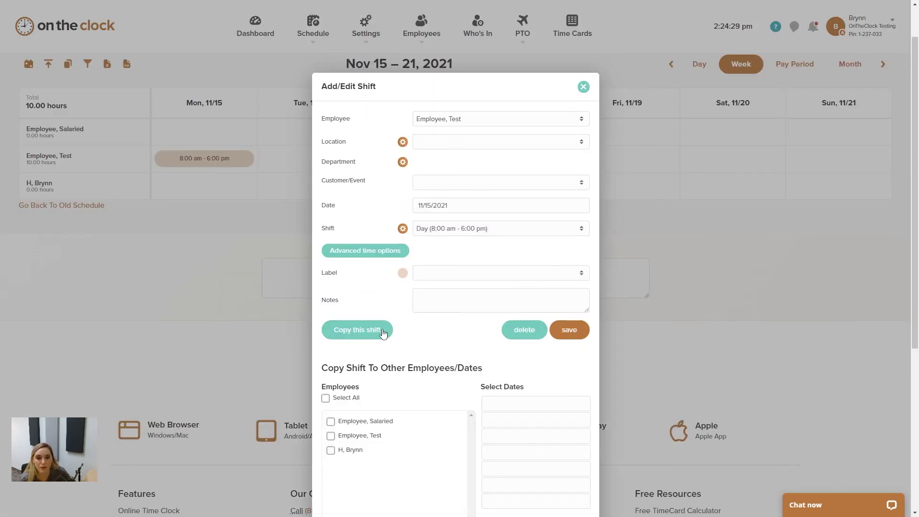
scroll(383, 332, down, 1)
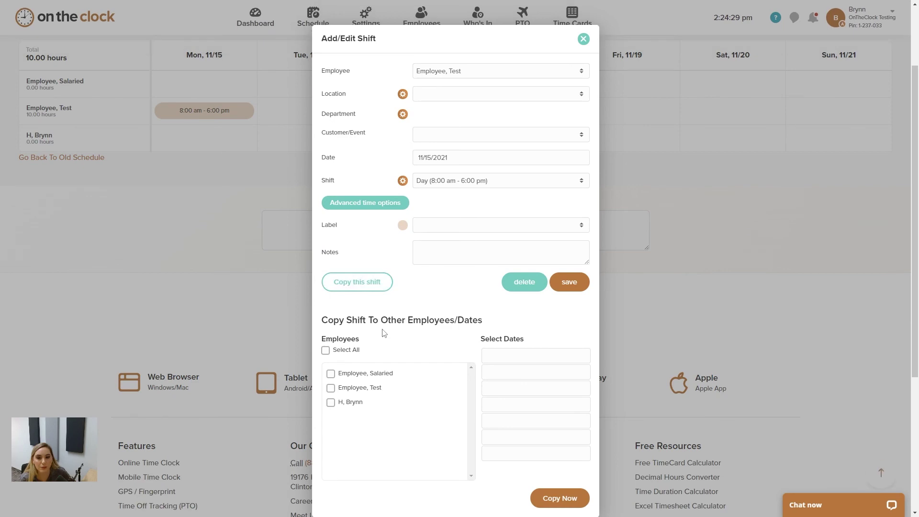
Copy the shift to all employees on 11/16/2021 and 11/17/2021, confirming the duplicates
click(341, 354)
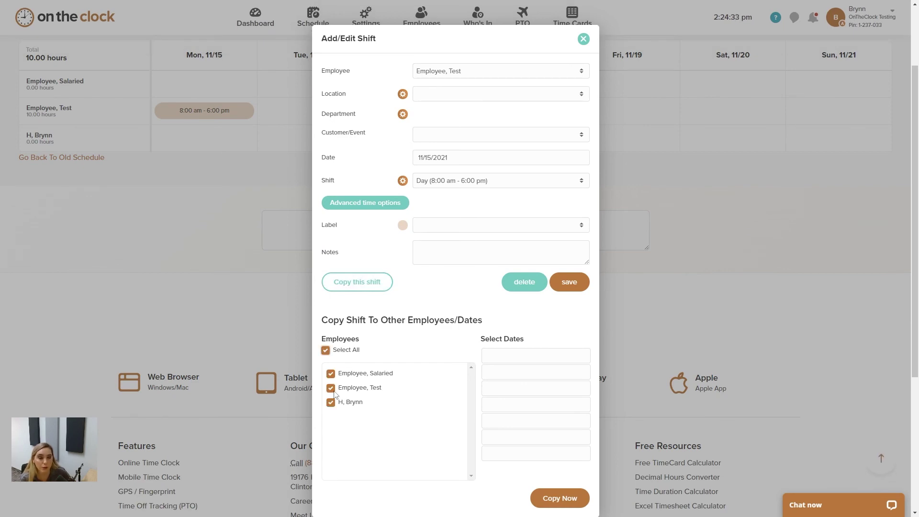
click(522, 356)
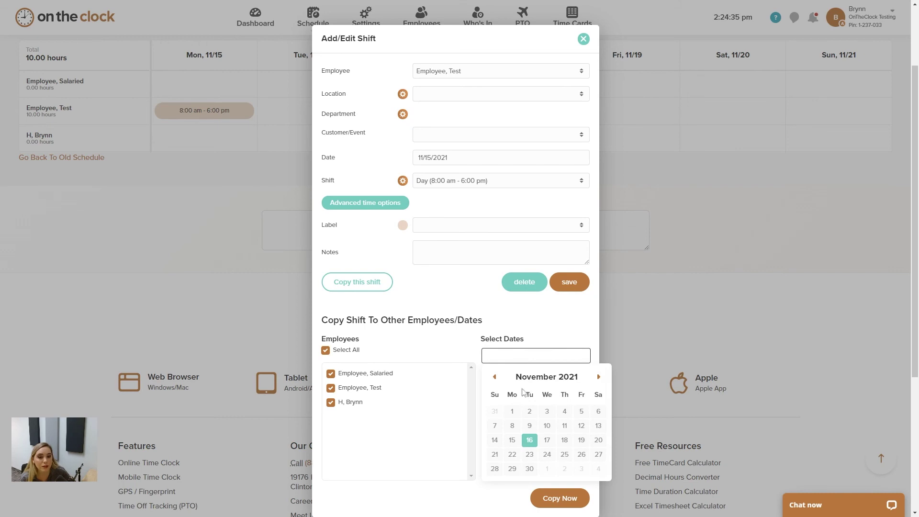
click(530, 440)
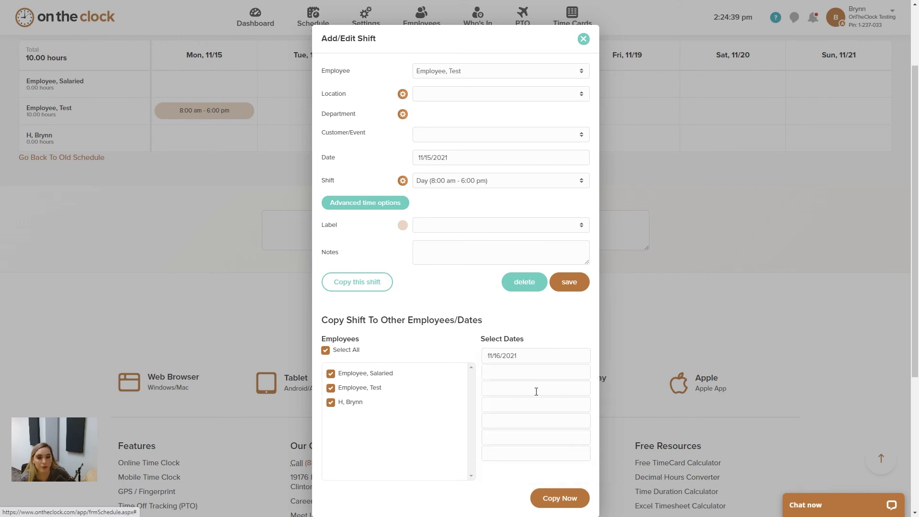
click(525, 373)
click(547, 456)
scroll(547, 440, down, 1)
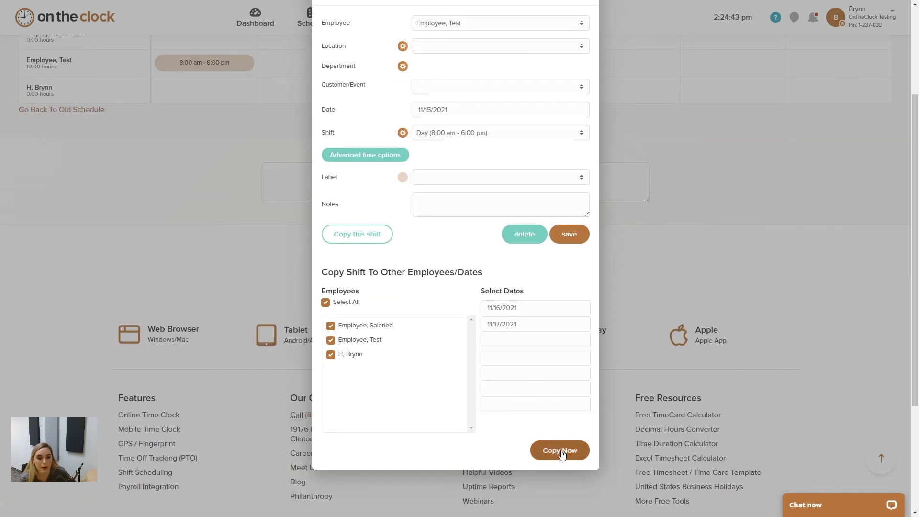
click(562, 455)
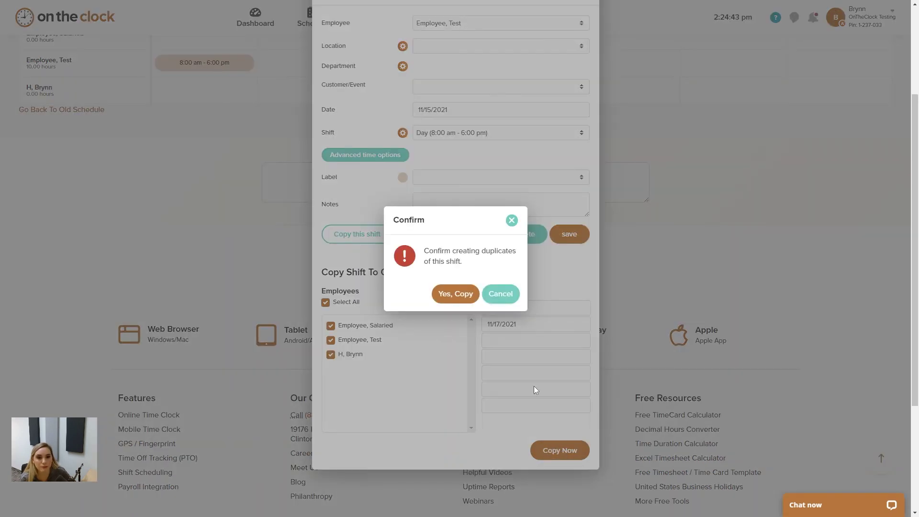
click(450, 298)
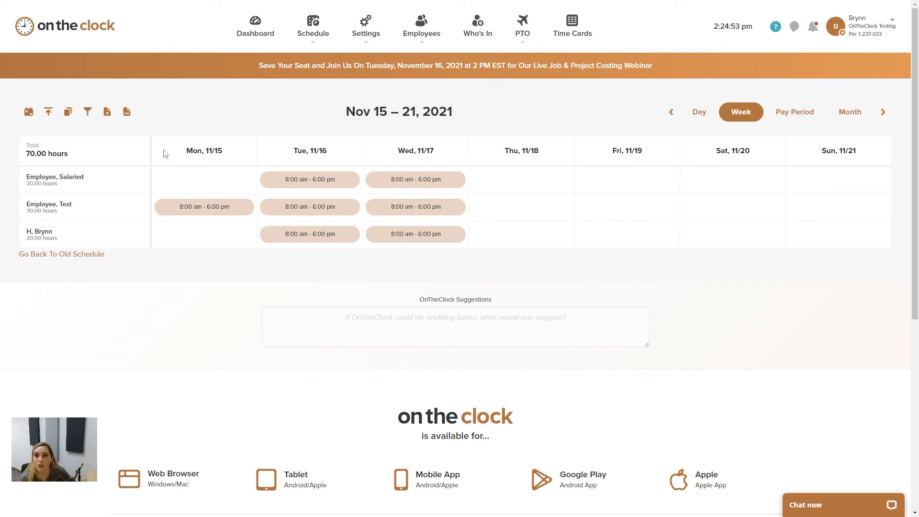
Copy the whole schedule from 11/15/2021 thru 11/20/2021 to the period starting 11/22/2021, confirming the copy
click(68, 114)
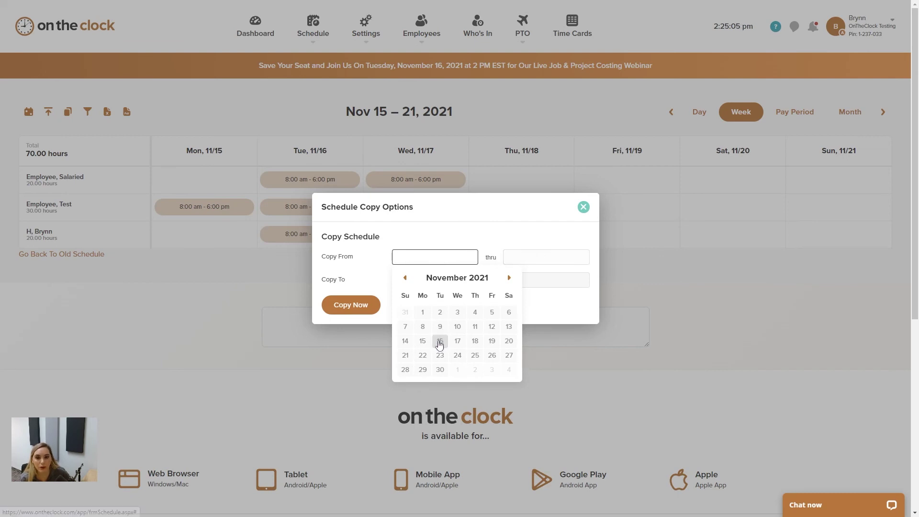
click(423, 341)
click(524, 254)
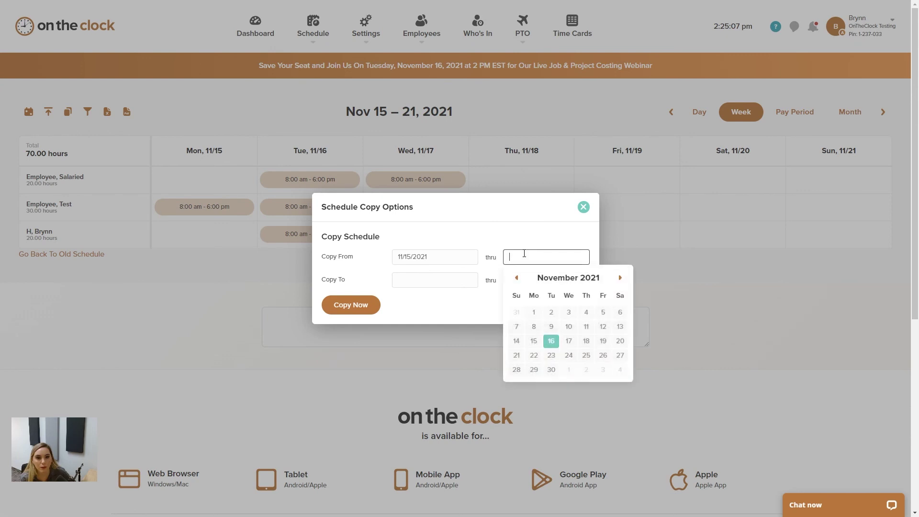
click(620, 341)
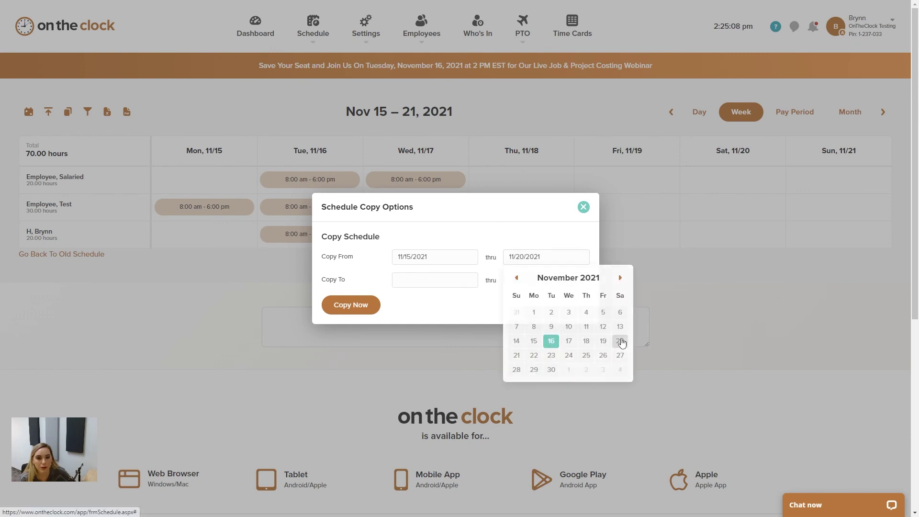
click(432, 279)
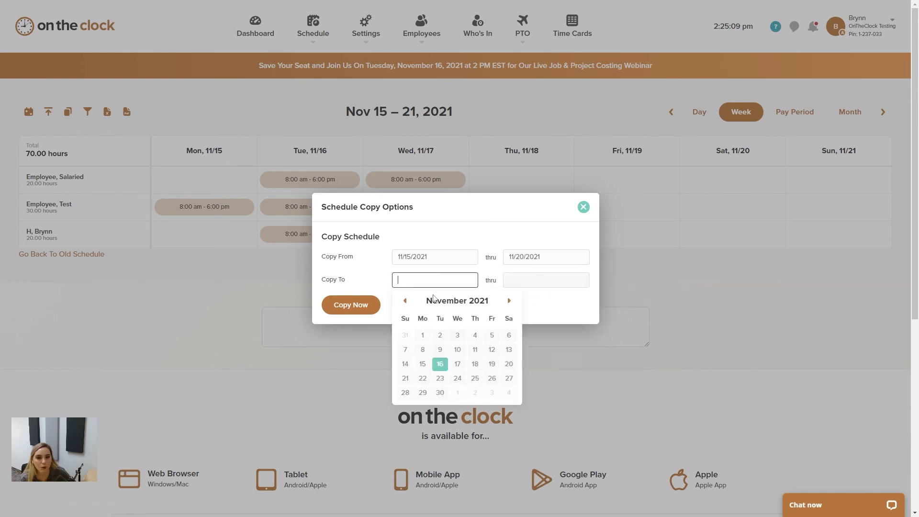
click(423, 380)
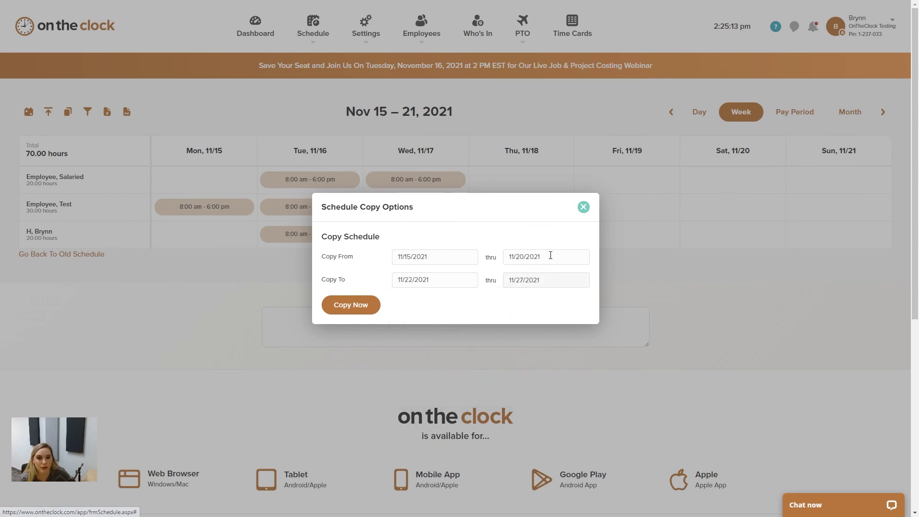
click(350, 309)
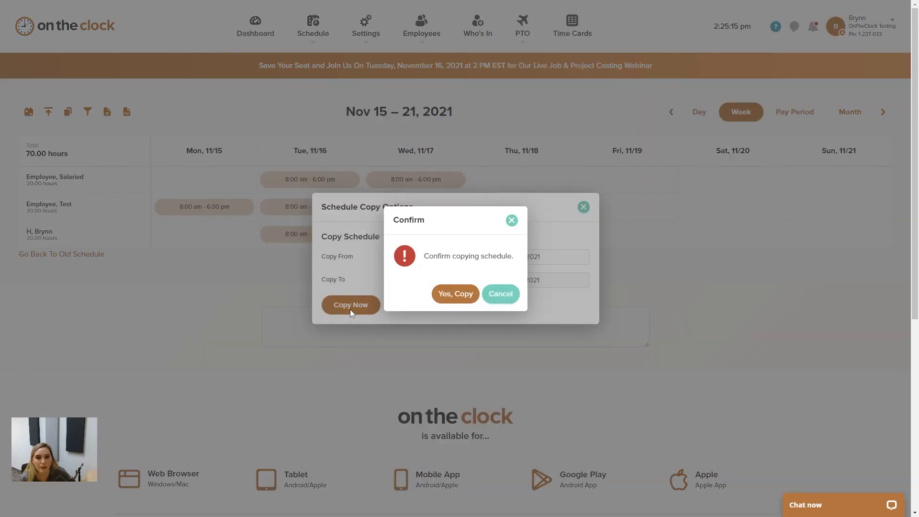
click(443, 296)
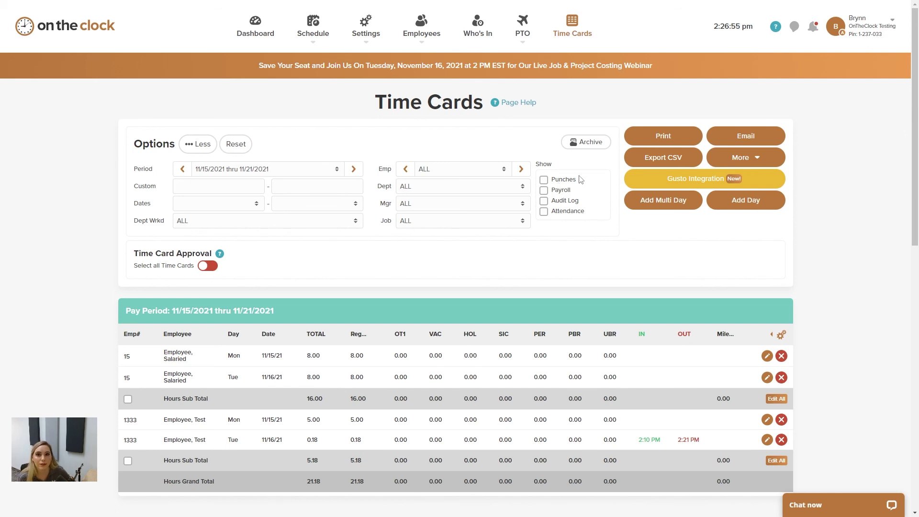
Open the test employee's profile and bring up the pay rates at the Reg_hours Pay Rate field
mouse_move(414, 25)
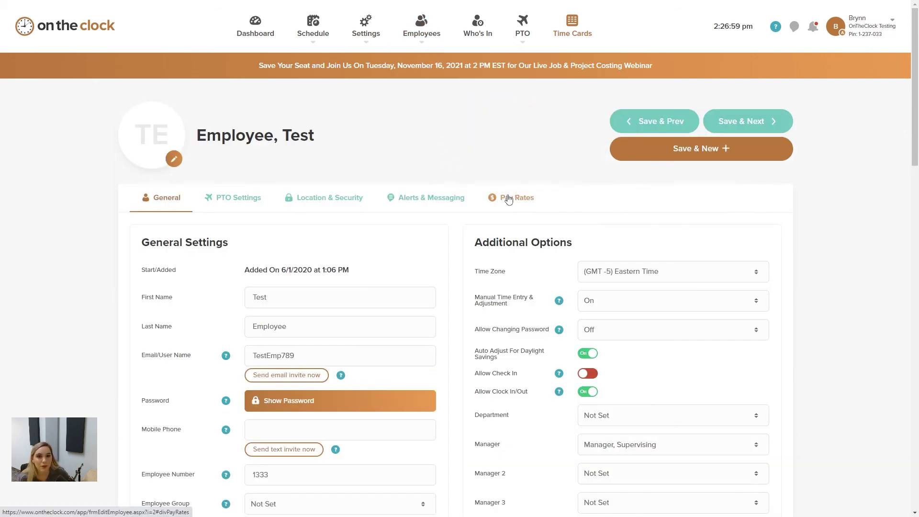
click(509, 198)
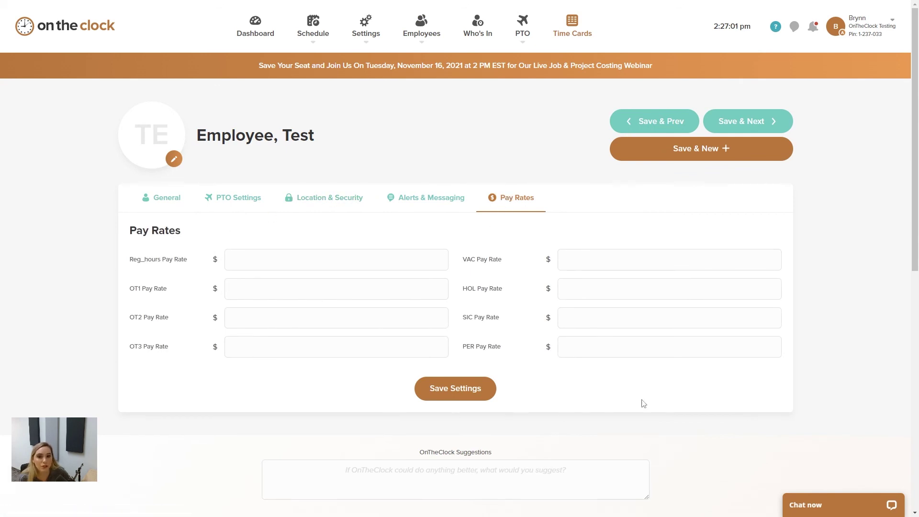
click(406, 266)
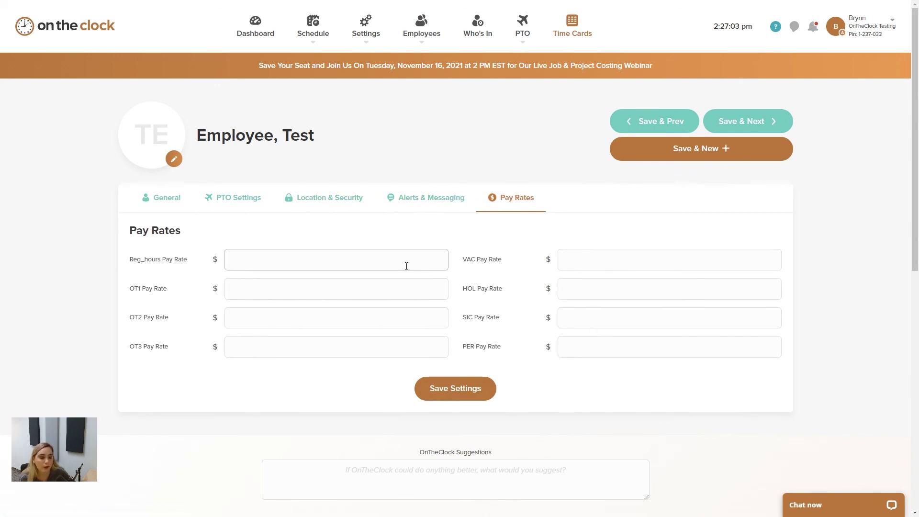